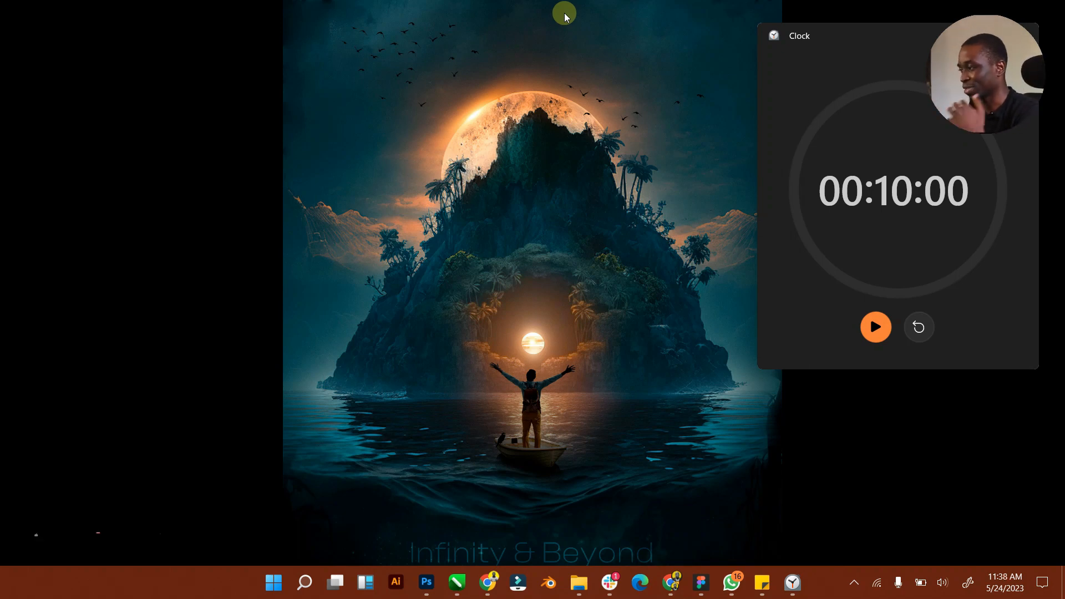
# Step: Start the 10-minute countdown timer and minimize its window
pyautogui.moveTo(856, 46); pyautogui.dragTo(704, 47)
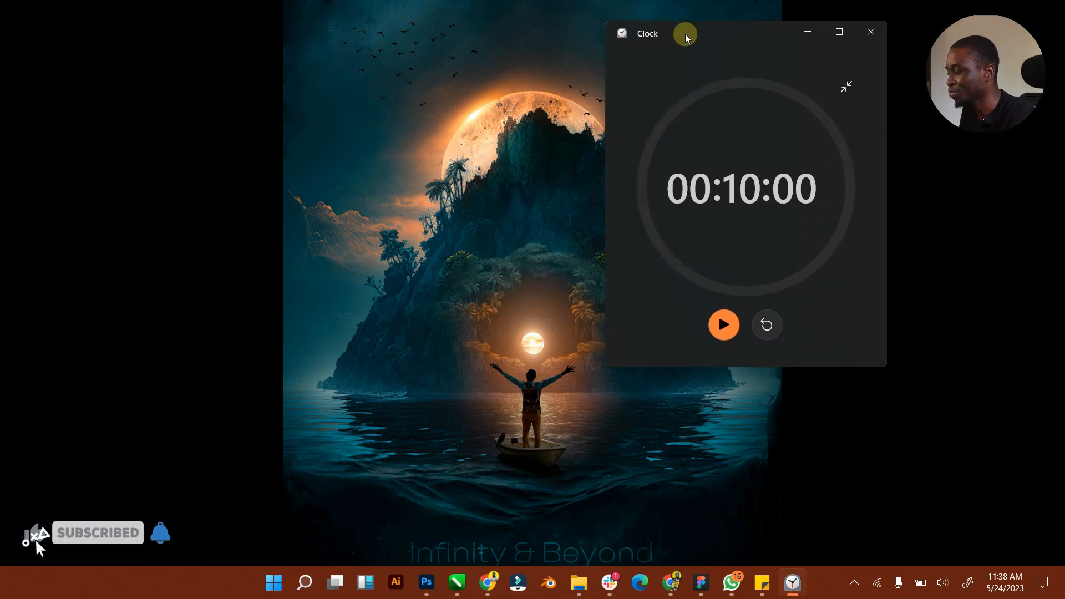
pyautogui.click(721, 322)
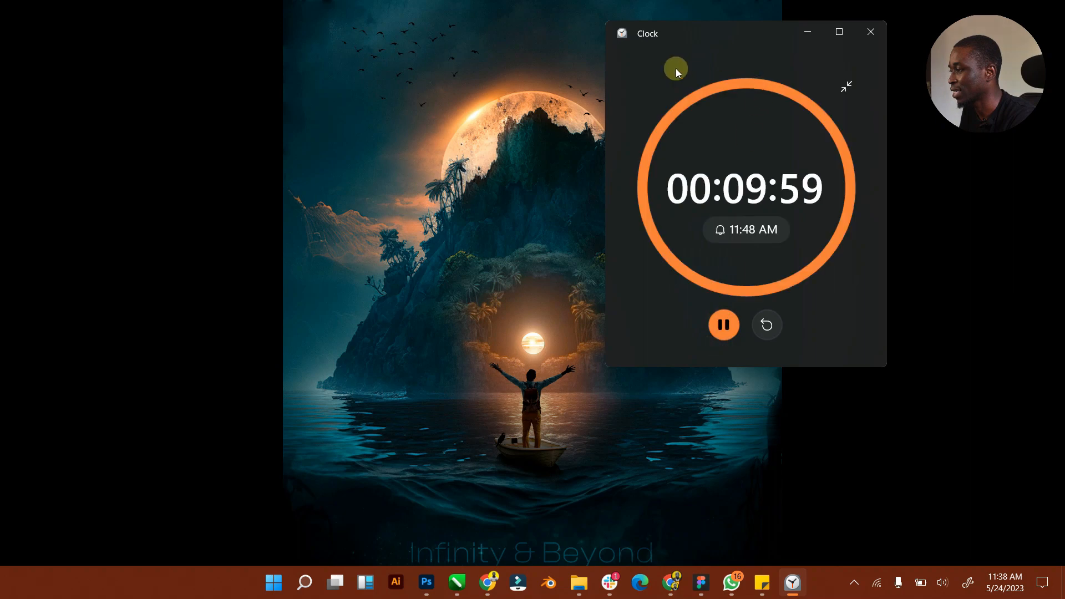
pyautogui.click(808, 32)
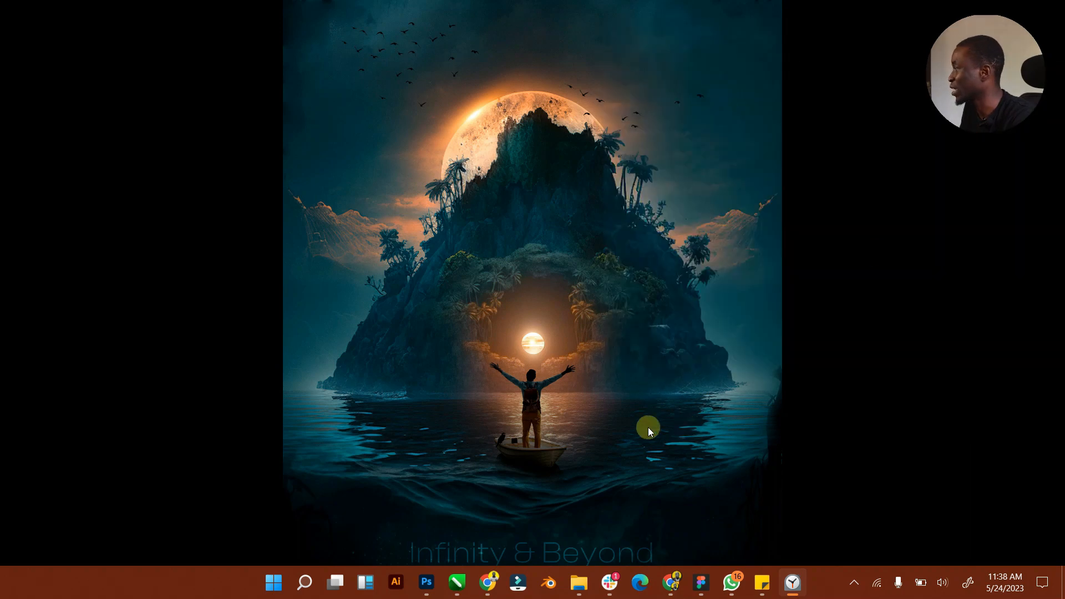
# Step: Open young-african-american-woman-headphones-listen-music-holds-phone.jpg from the Premium Mockup Image folder in Adobe Photoshop 2023
pyautogui.click(581, 583)
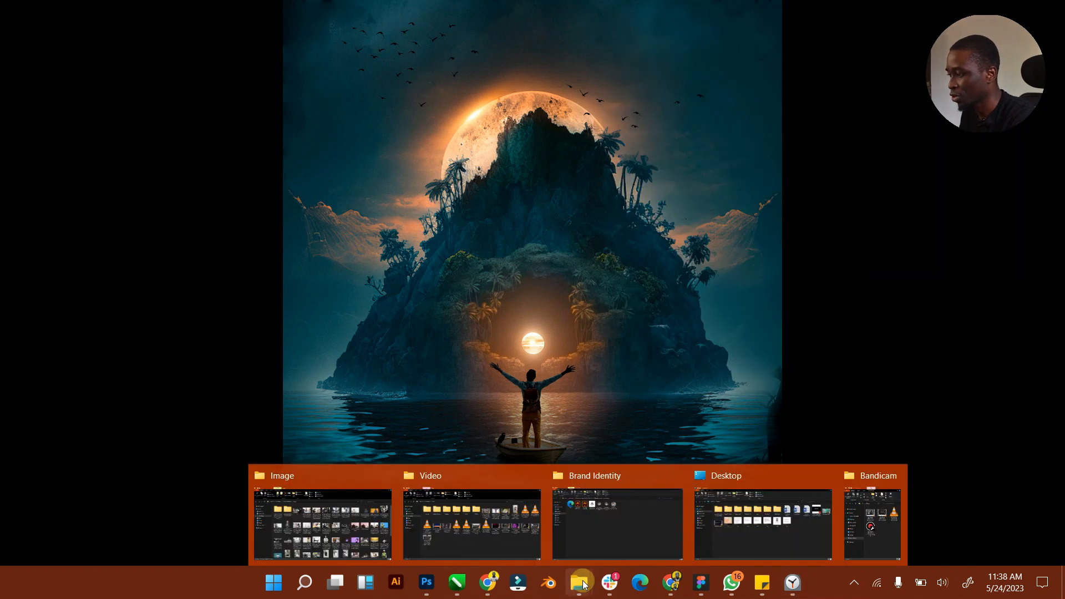
pyautogui.click(325, 522)
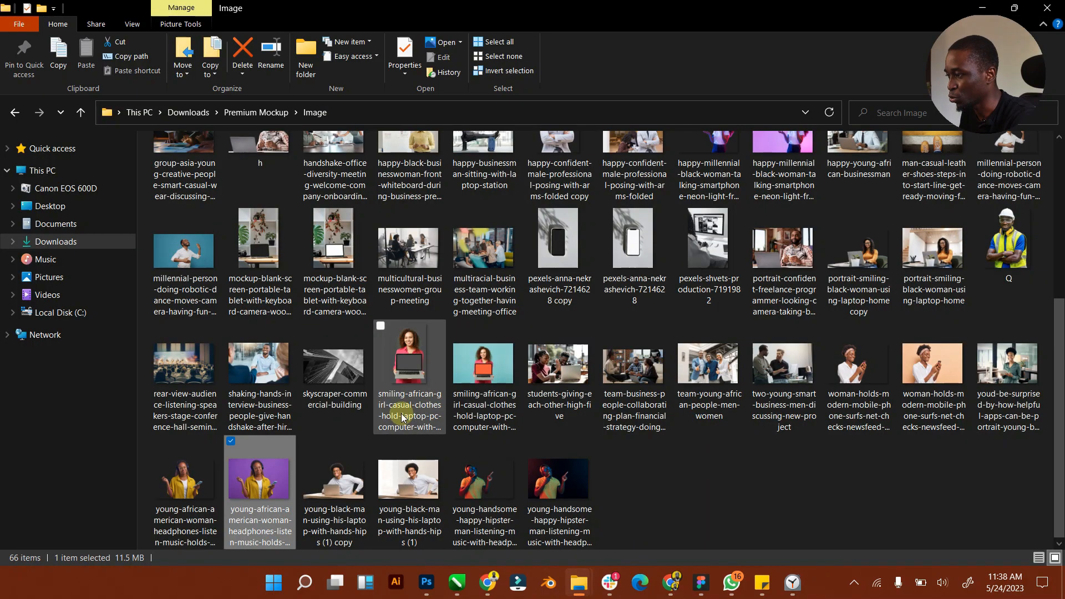
pyautogui.rightClick(477, 361)
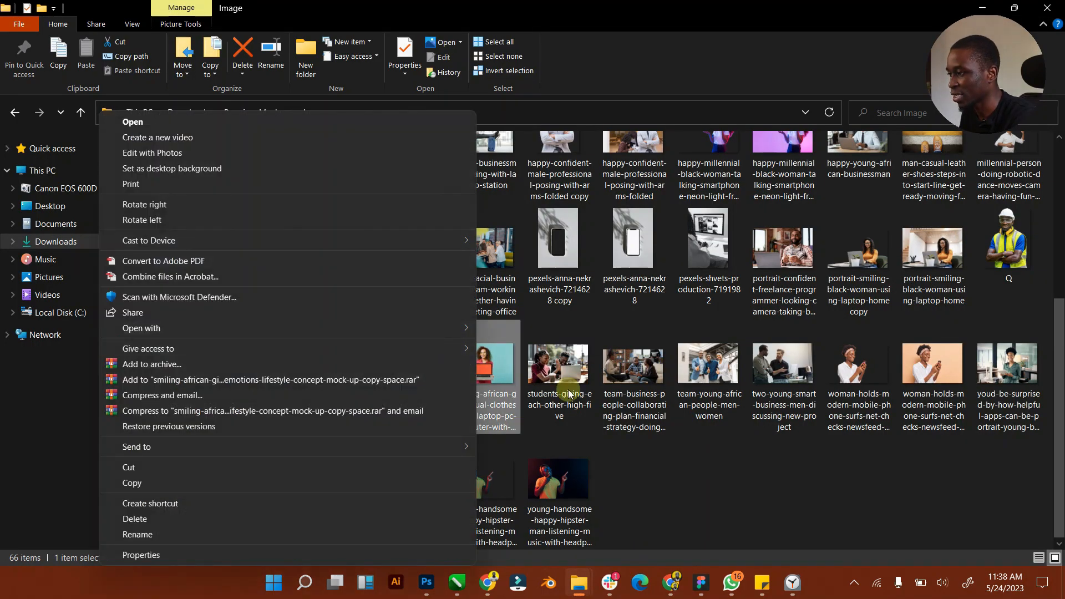
pyautogui.click(569, 394)
pyautogui.rightClick(271, 480)
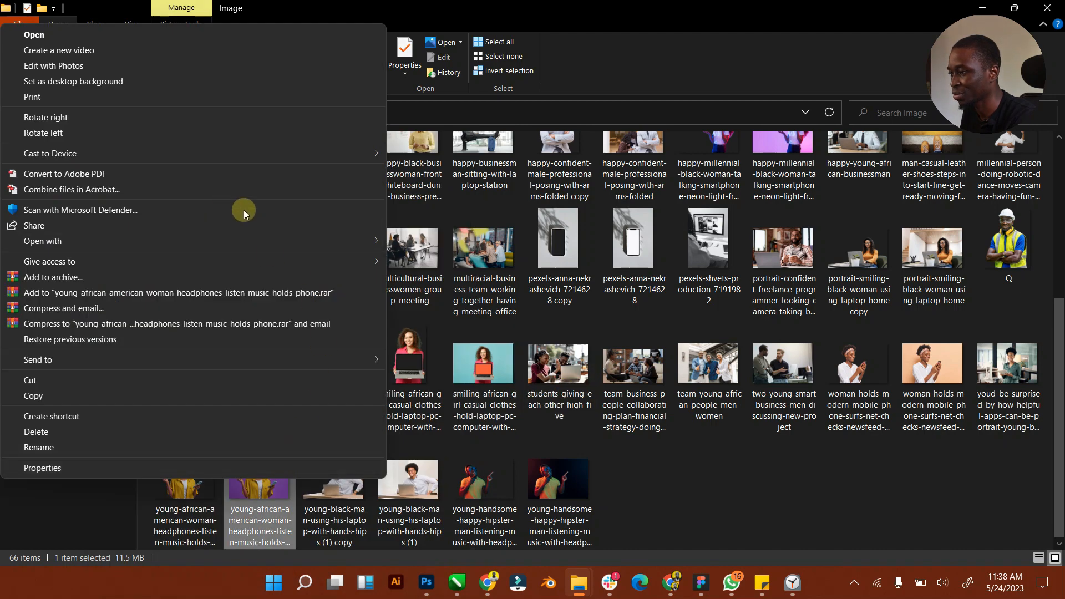
pyautogui.moveTo(276, 239)
pyautogui.click(471, 258)
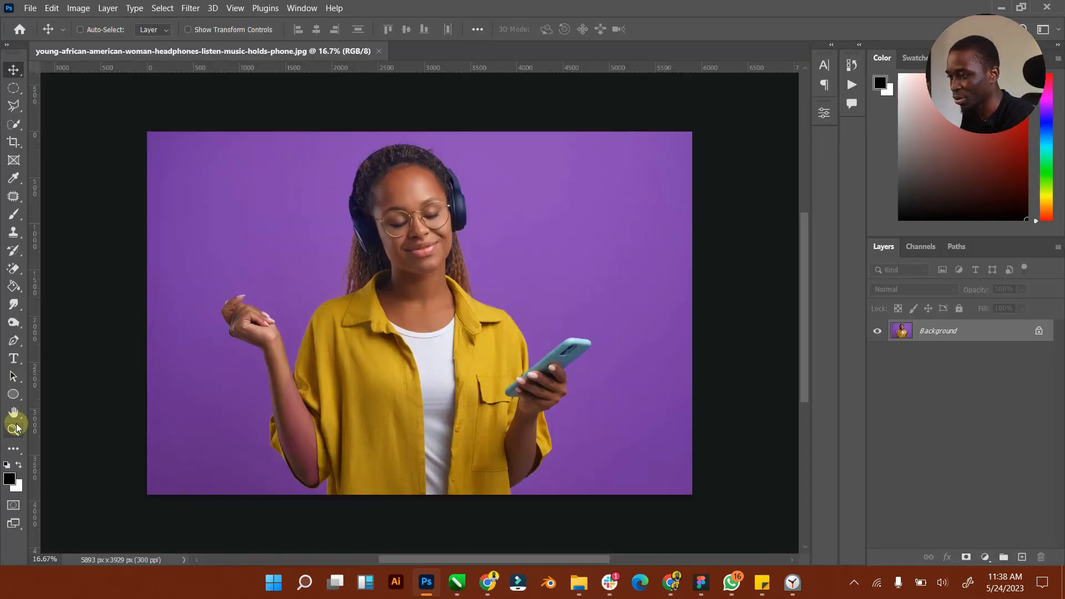
# Step: Open the cut-out "copy" PNG of the smiling girl holding a laptop from the Image folder in Adobe Photoshop 2023
pyautogui.click(14, 430)
pyautogui.moveTo(400, 216); pyautogui.dragTo(452, 205)
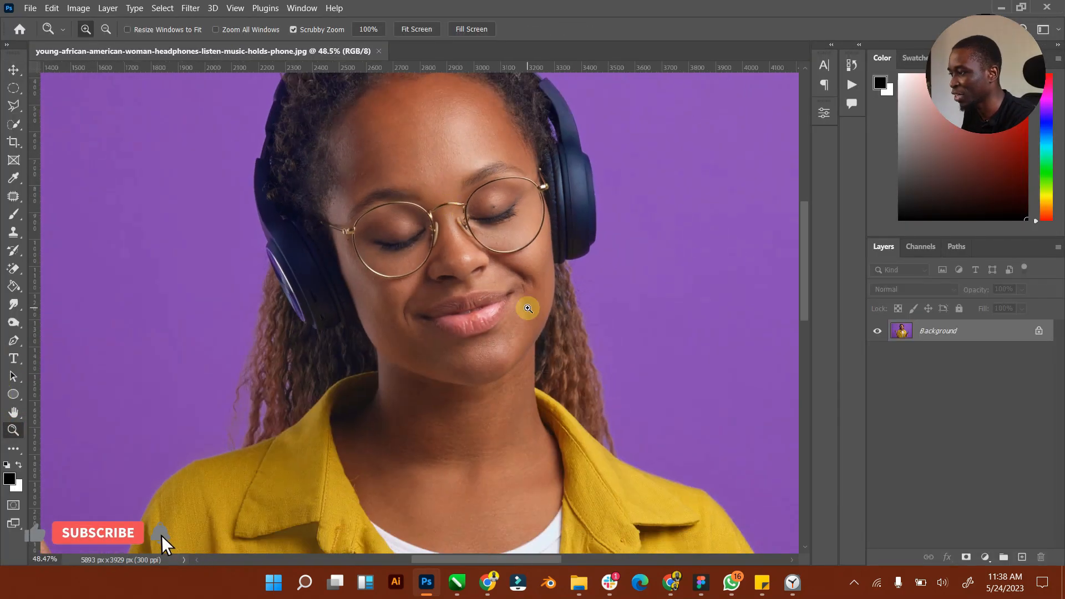
pyautogui.moveTo(528, 308); pyautogui.dragTo(504, 308)
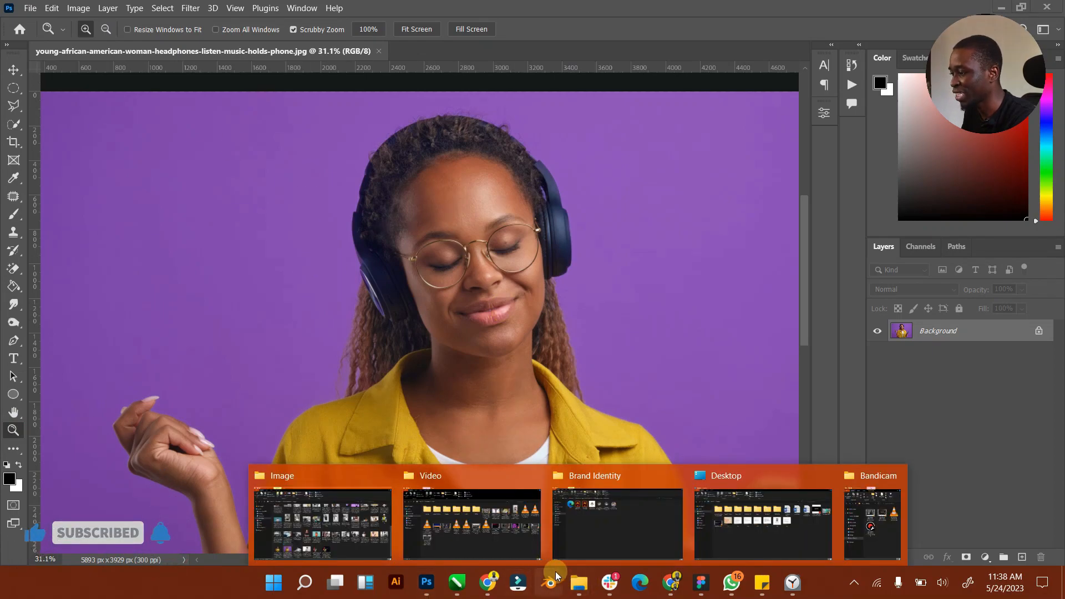
pyautogui.click(260, 524)
pyautogui.rightClick(414, 339)
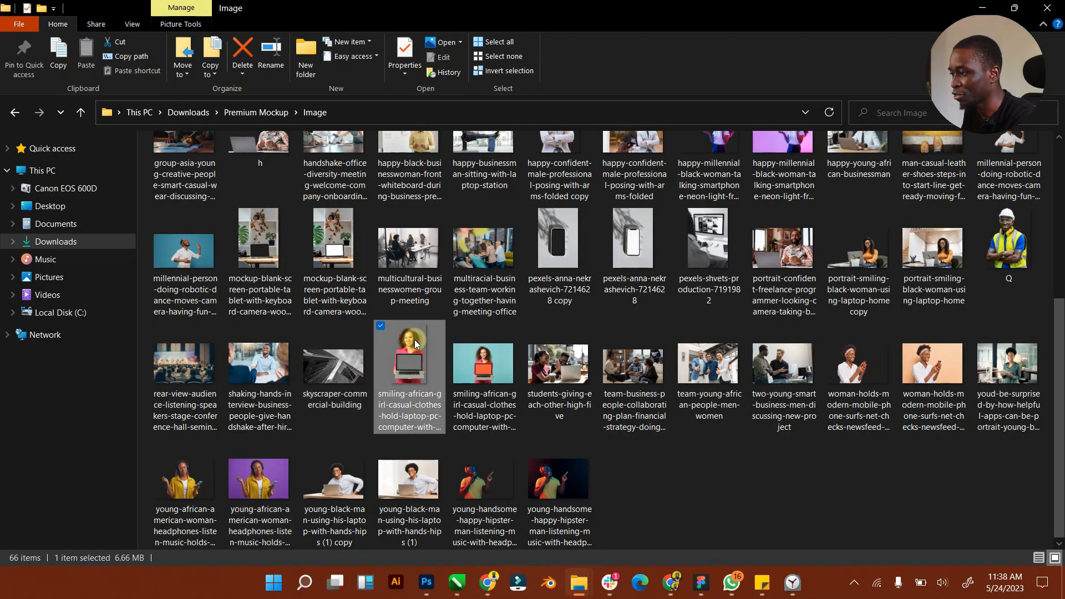
pyautogui.moveTo(353, 324)
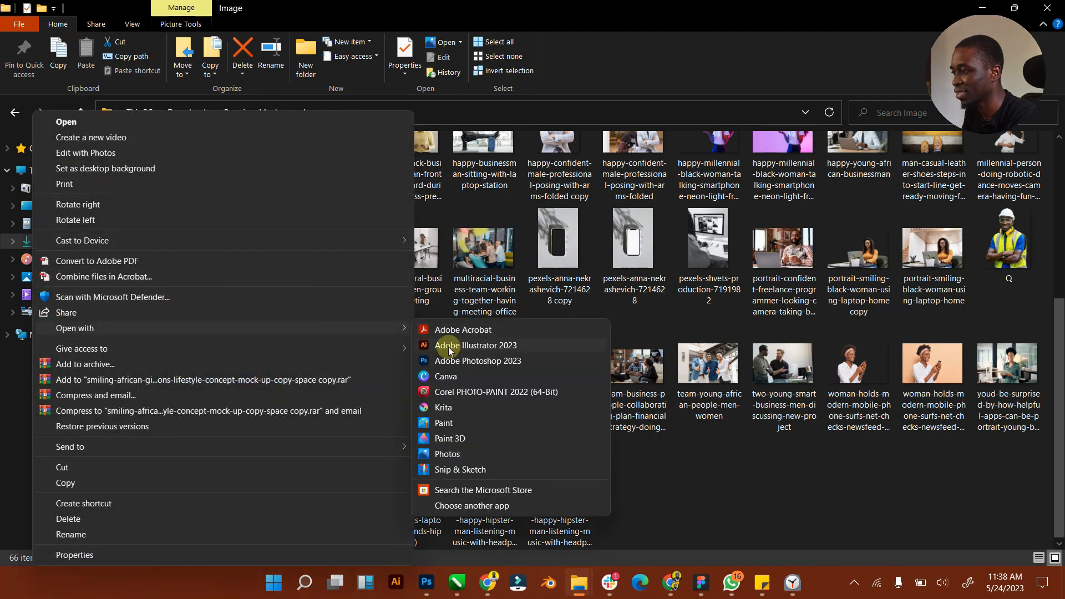
pyautogui.click(455, 361)
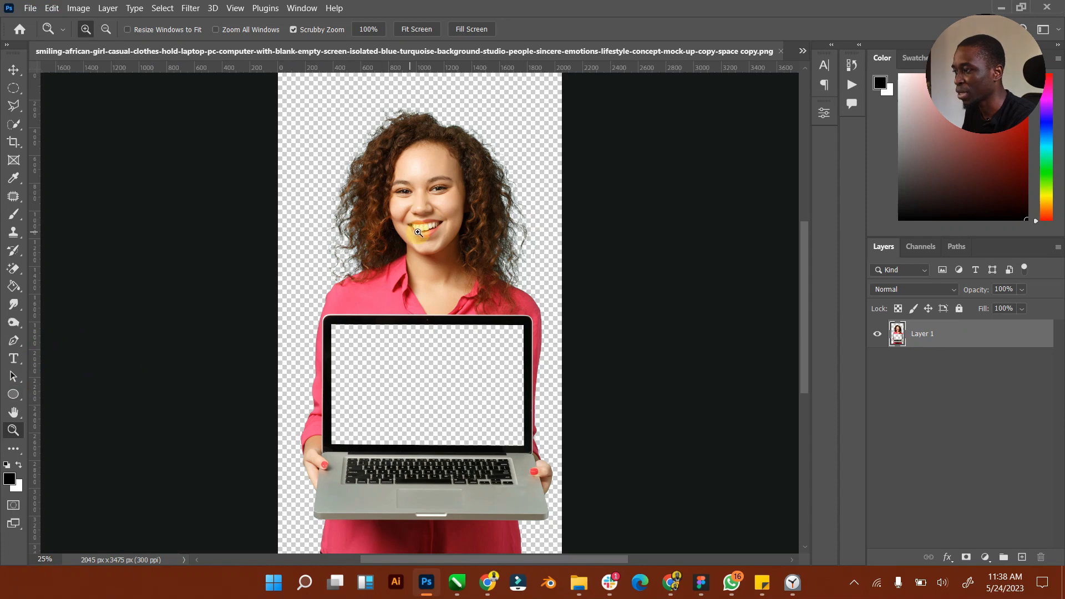
# Step: Float the smiling girl's image in its own window over the headphones portrait
pyautogui.click(14, 414)
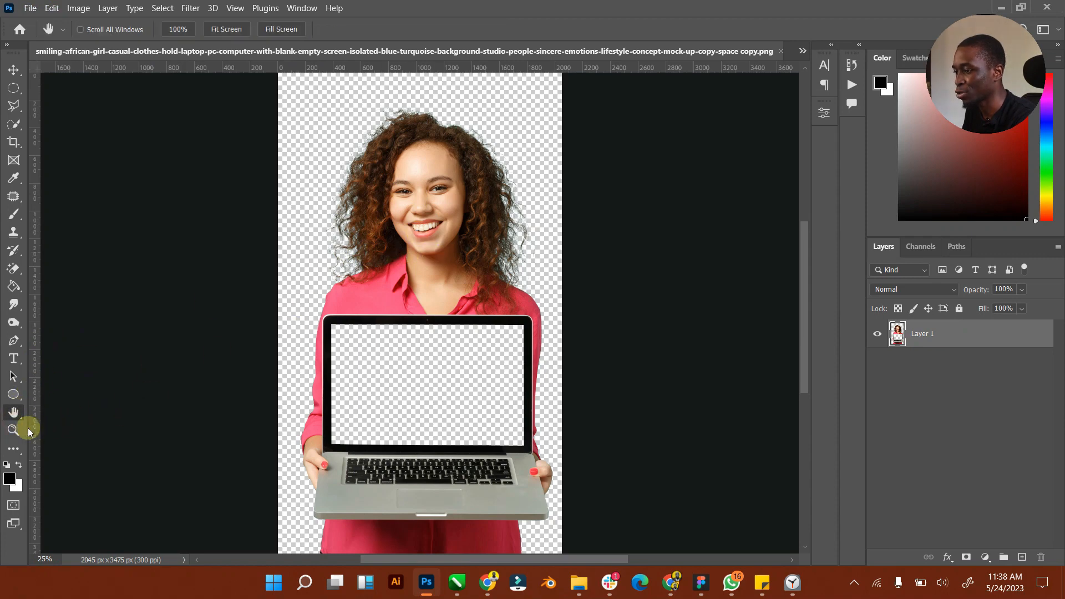
pyautogui.click(13, 430)
pyautogui.click(430, 207)
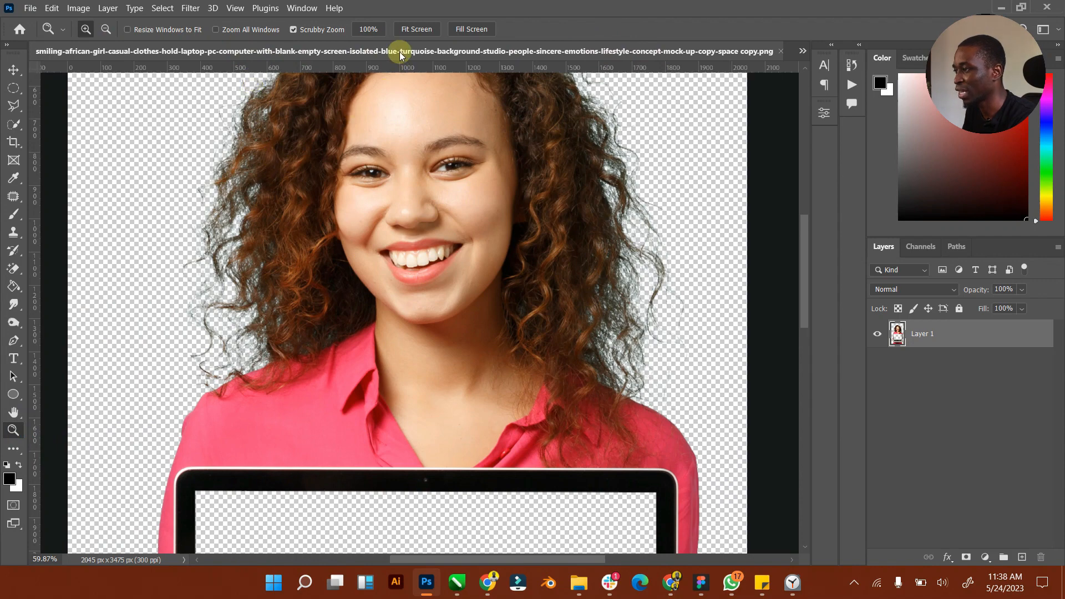
pyautogui.moveTo(401, 55); pyautogui.dragTo(447, 121)
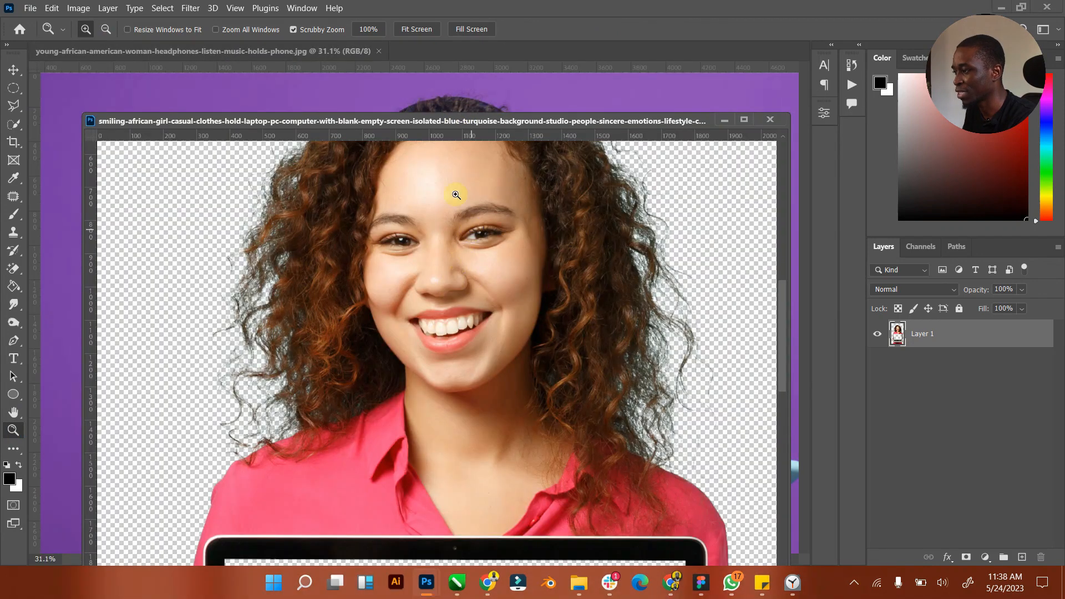
pyautogui.click(427, 103)
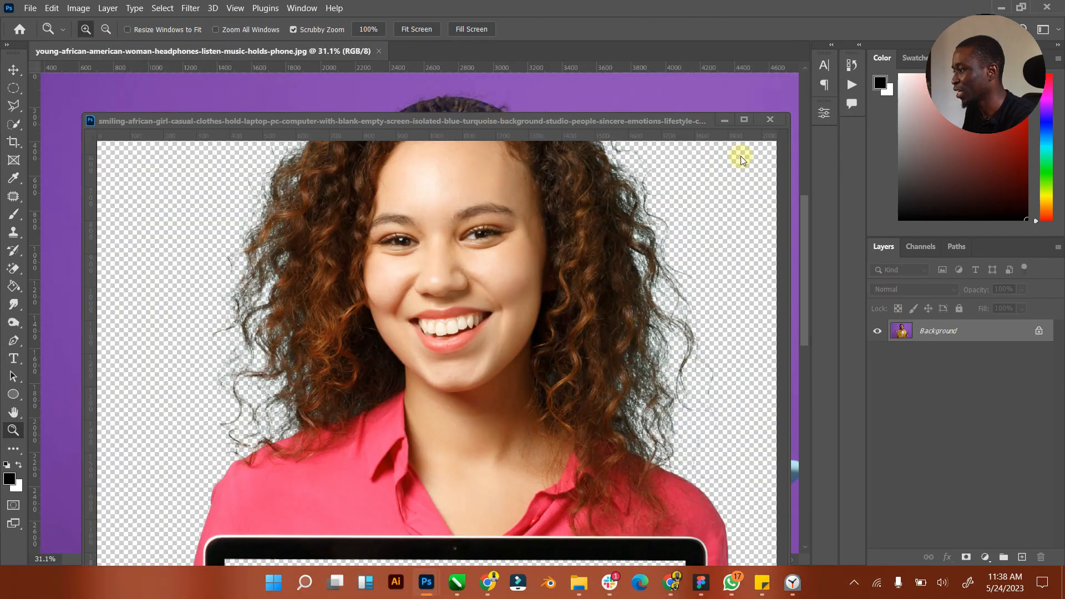
pyautogui.click(719, 124)
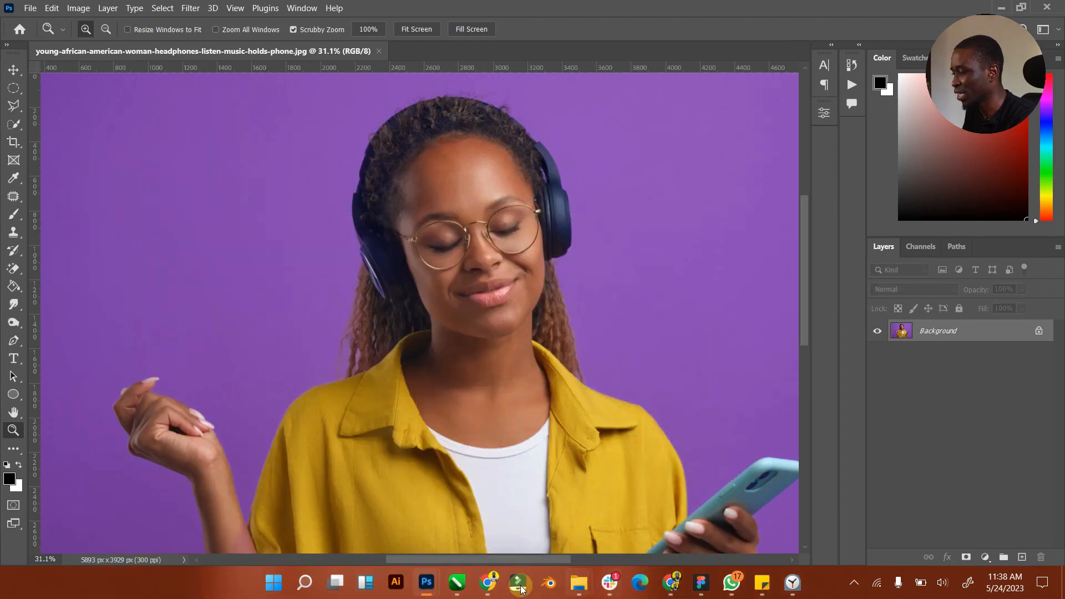
pyautogui.moveTo(435, 586)
pyautogui.click(499, 516)
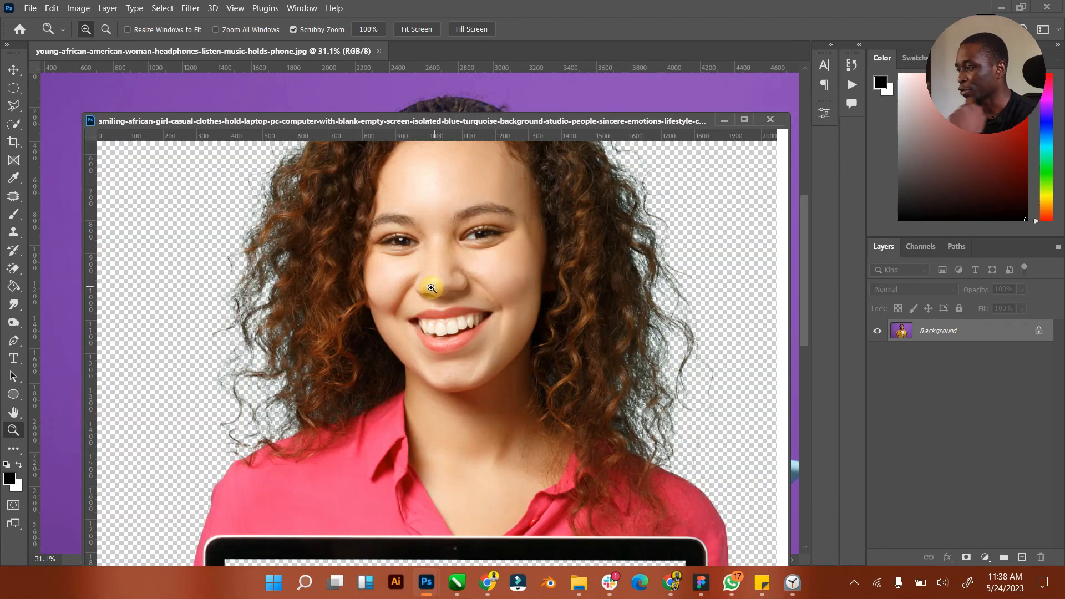
# Step: Outline the smiling mouth with the Polygonal Lasso and isolate it on a new layer, with the original layer hidden
pyautogui.moveTo(435, 347); pyautogui.dragTo(492, 316)
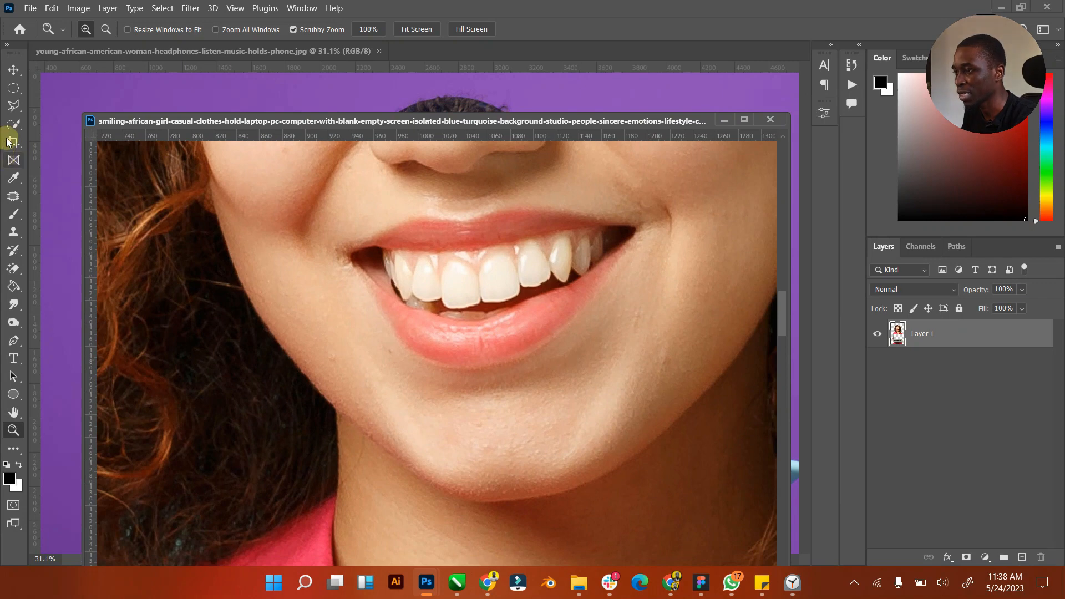
pyautogui.click(13, 107)
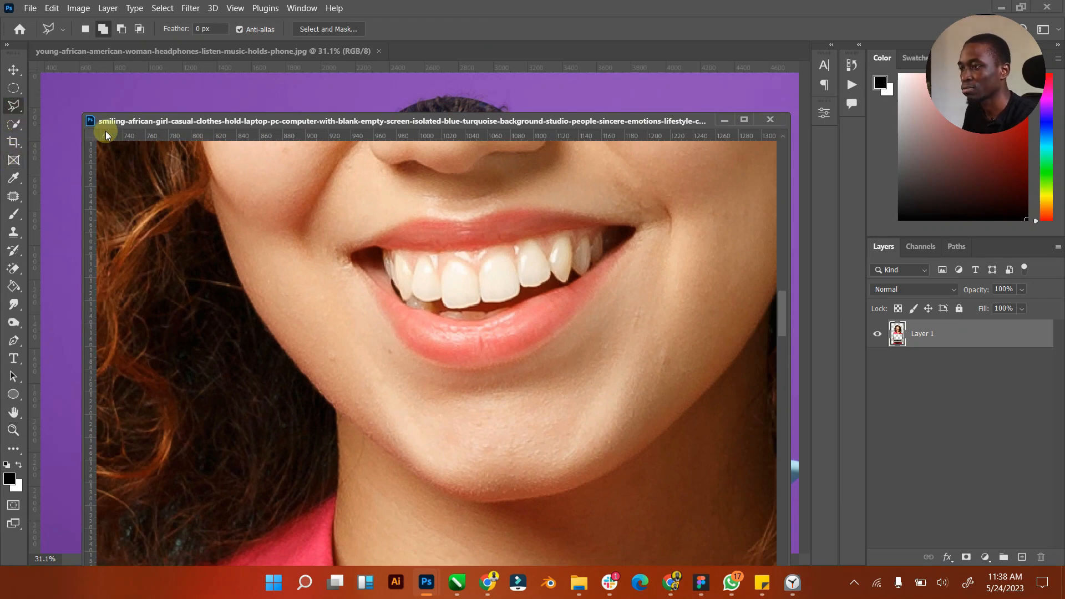
pyautogui.click(394, 238)
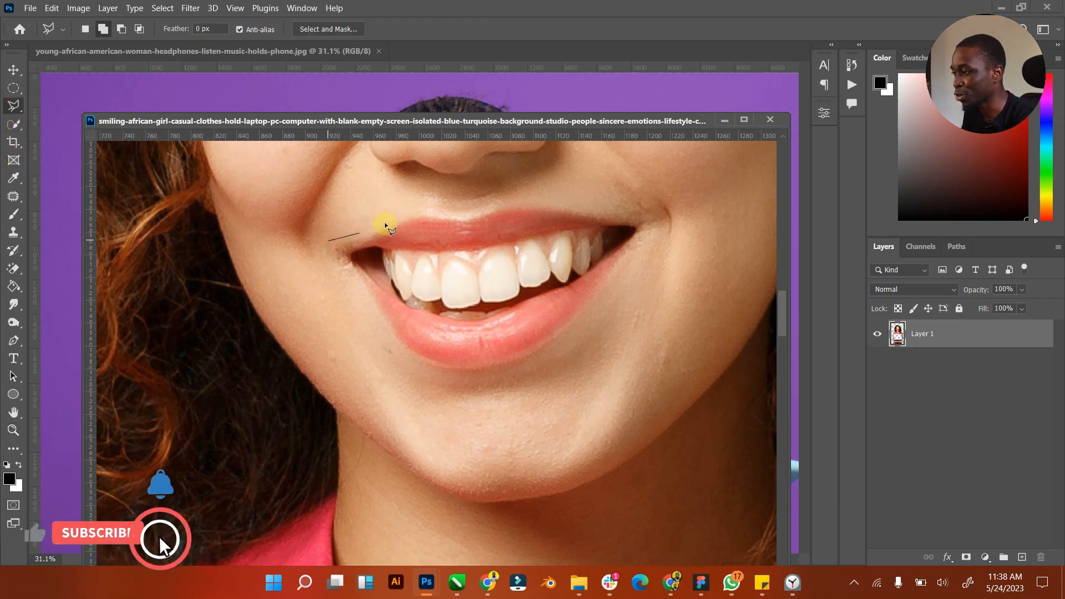
pyautogui.click(409, 206)
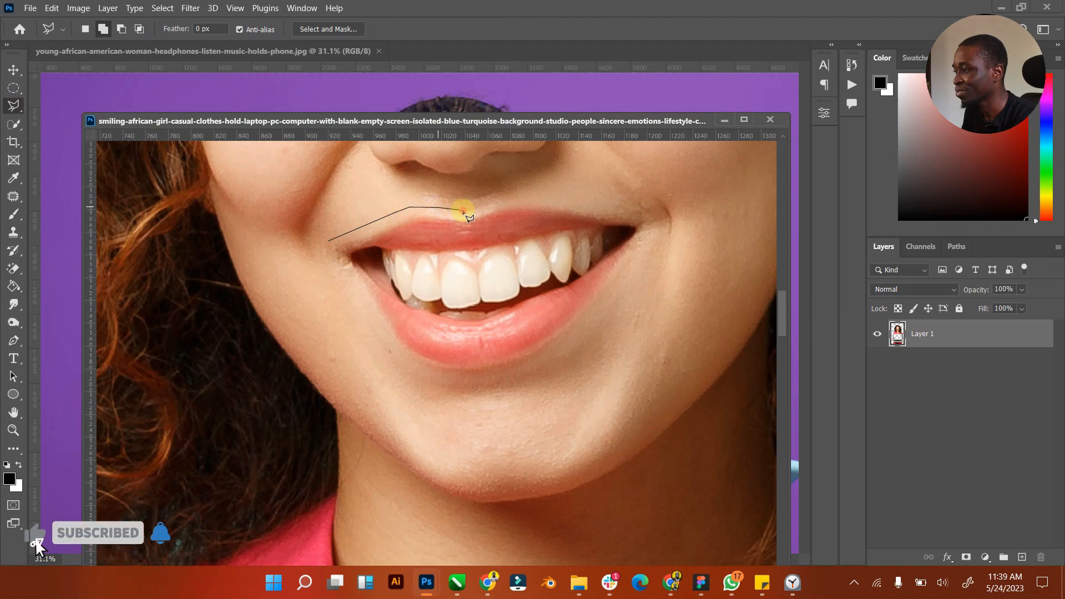
pyautogui.click(589, 210)
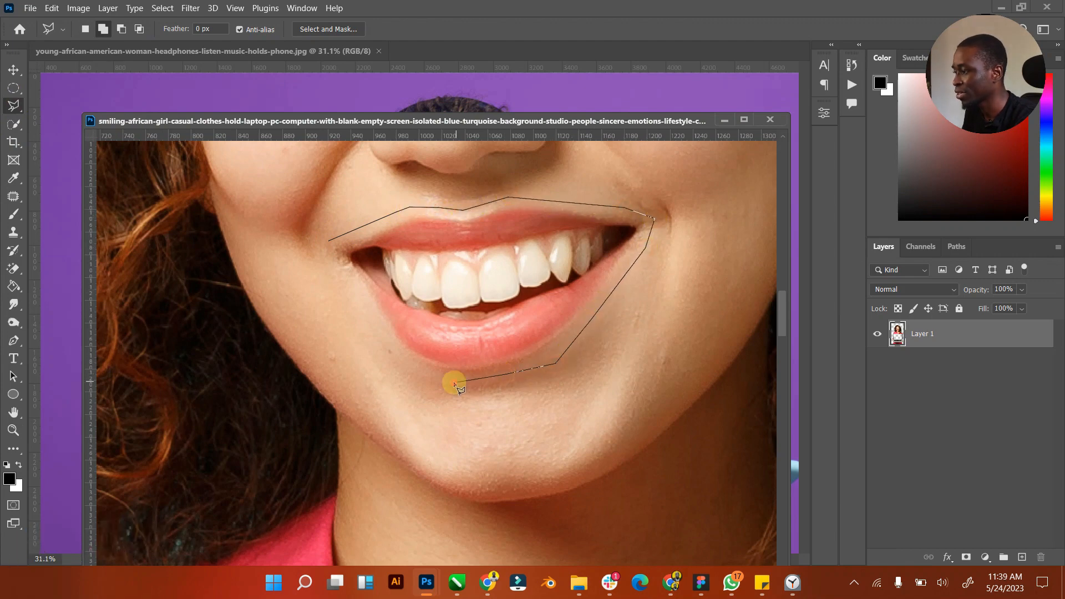
pyautogui.click(325, 261)
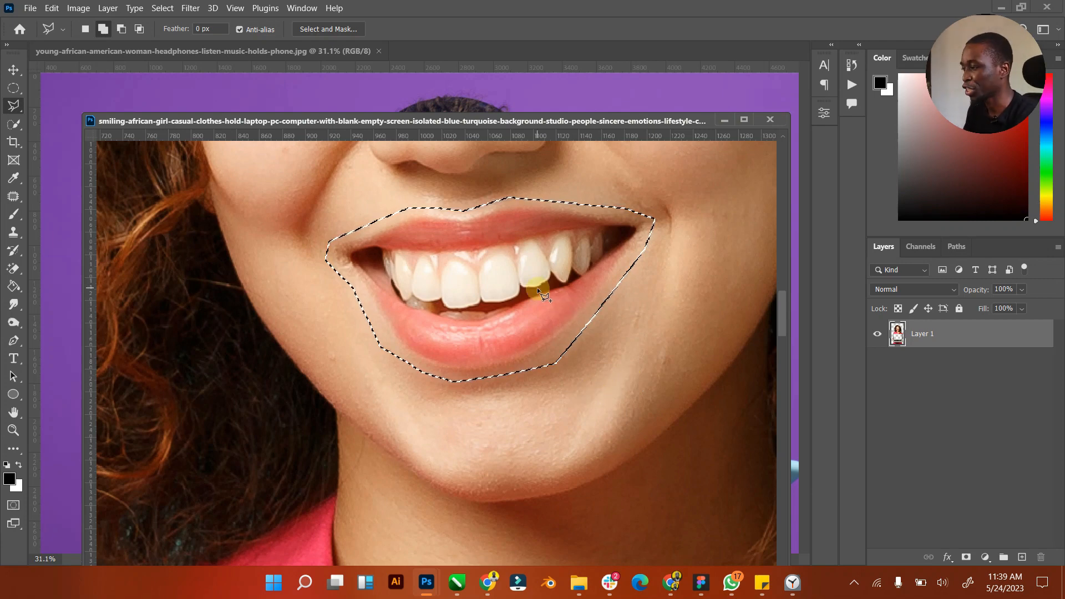
pyautogui.hotkey('ctrl', 'j')
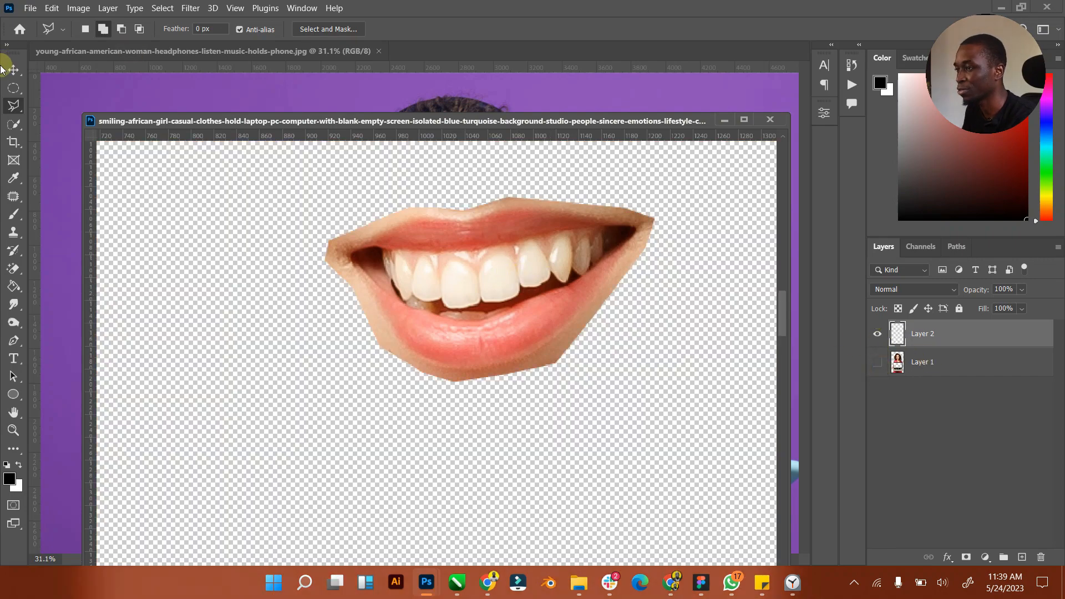
# Step: Copy the mouth cutout into the headphones portrait document and close the smiling girl's image
pyautogui.click(12, 69)
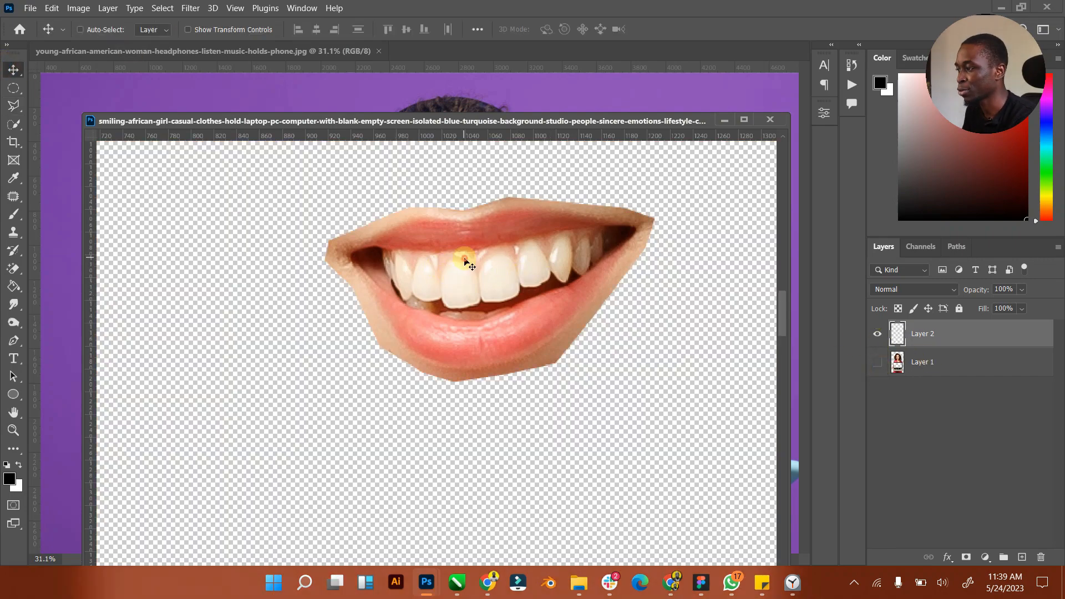
pyautogui.moveTo(466, 262); pyautogui.dragTo(436, 95)
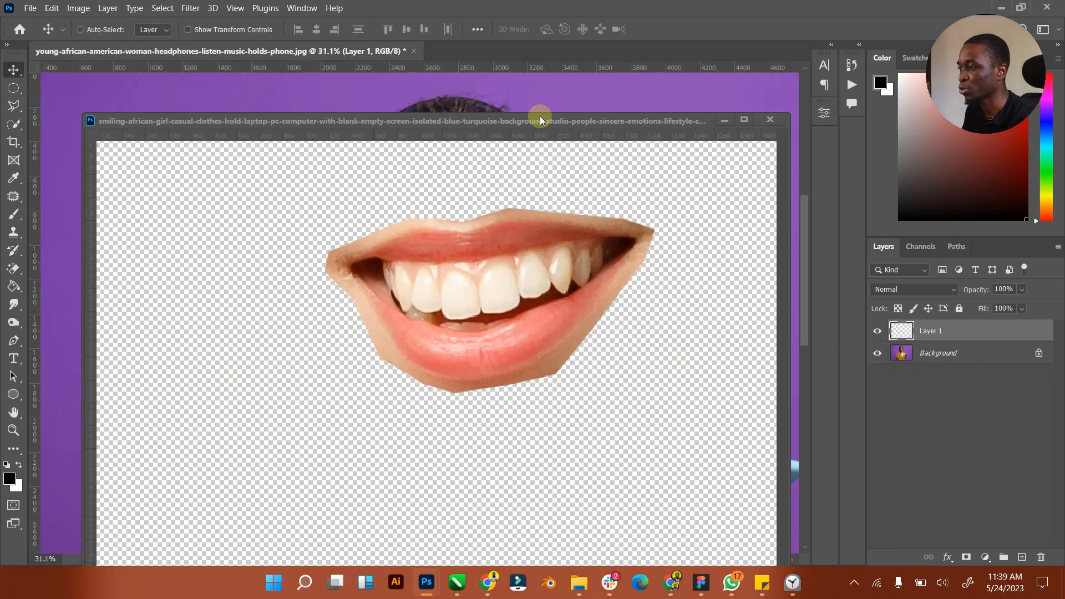
pyautogui.click(567, 284)
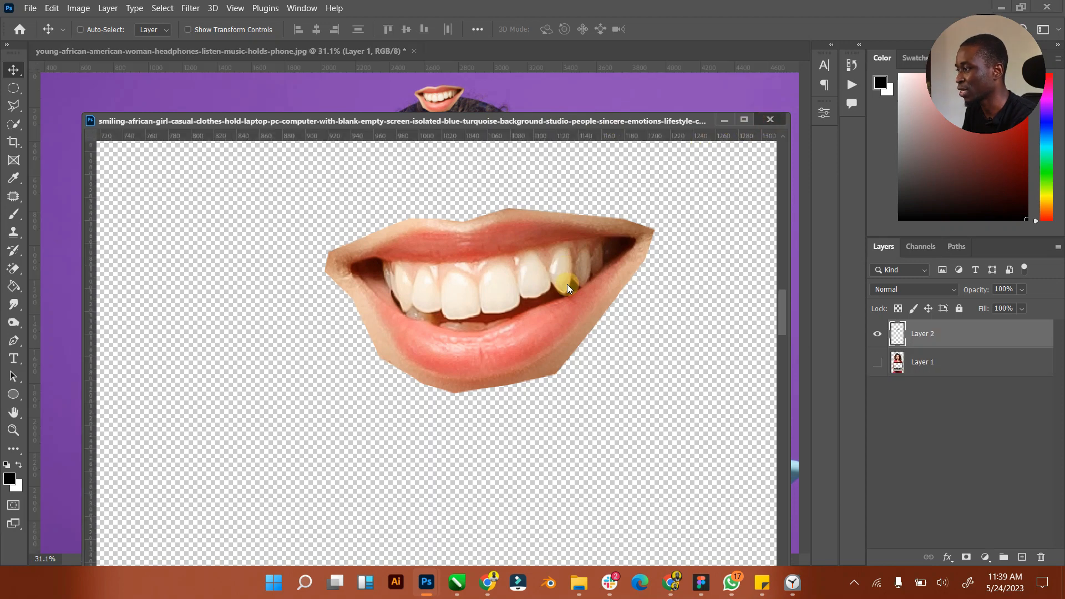
pyautogui.hotkey('ctrl', 'w')
pyautogui.click(548, 222)
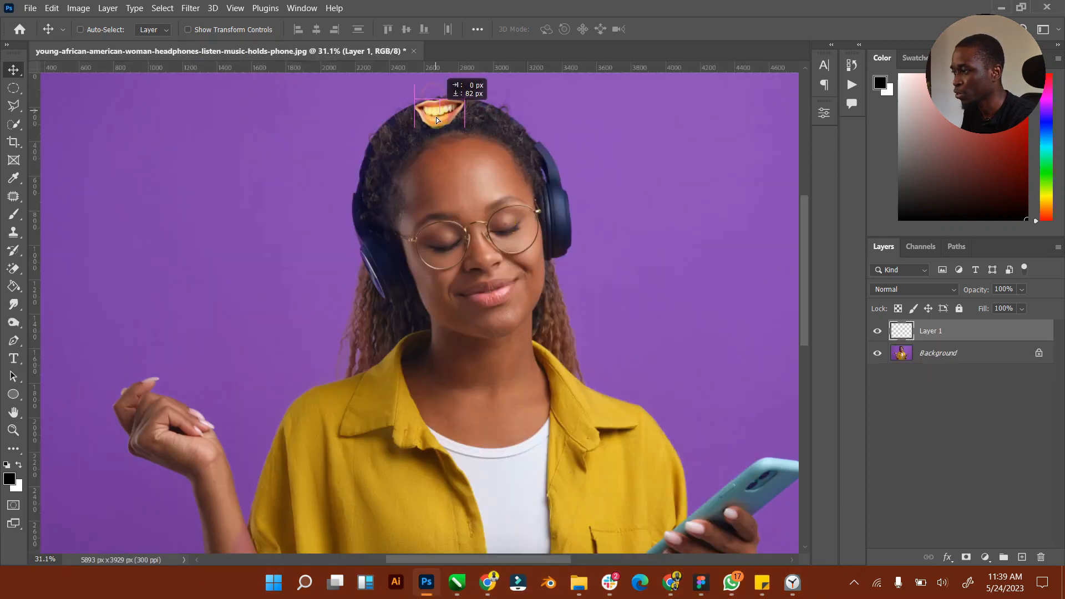
# Step: Place the smiling mouth over the woman's lips, scaled to about 146.6% and rotated about -6.3°
pyautogui.moveTo(436, 118)
pyautogui.mouseDown()
pyautogui.moveTo(475, 288)
pyautogui.moveTo(511, 311)
pyautogui.moveTo(594, 281)
pyautogui.moveTo(539, 285)
pyautogui.moveTo(562, 297)
pyautogui.mouseUp()
pyautogui.press('z')
pyautogui.click(12, 69)
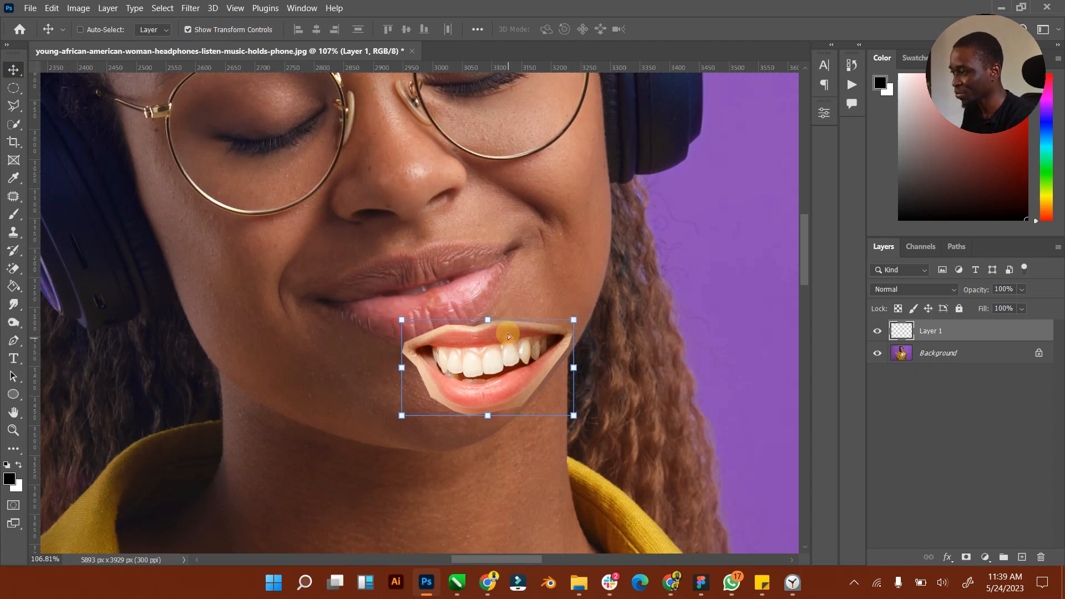
pyautogui.moveTo(507, 334); pyautogui.dragTo(433, 281)
pyautogui.moveTo(499, 269); pyautogui.dragTo(442, 286)
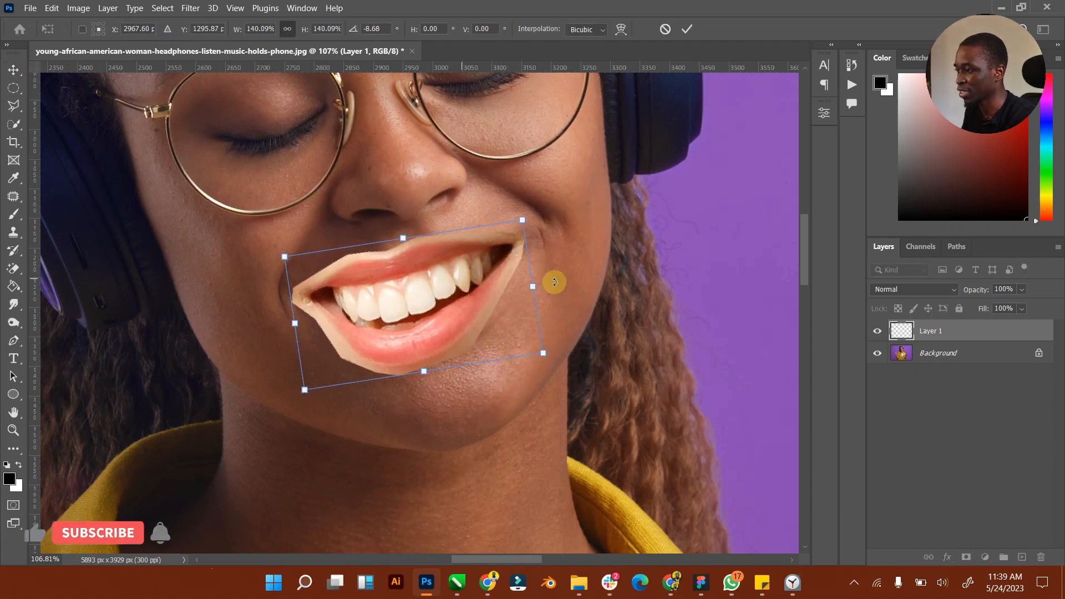
pyautogui.moveTo(560, 256); pyautogui.dragTo(535, 215)
pyautogui.moveTo(453, 258); pyautogui.dragTo(457, 268)
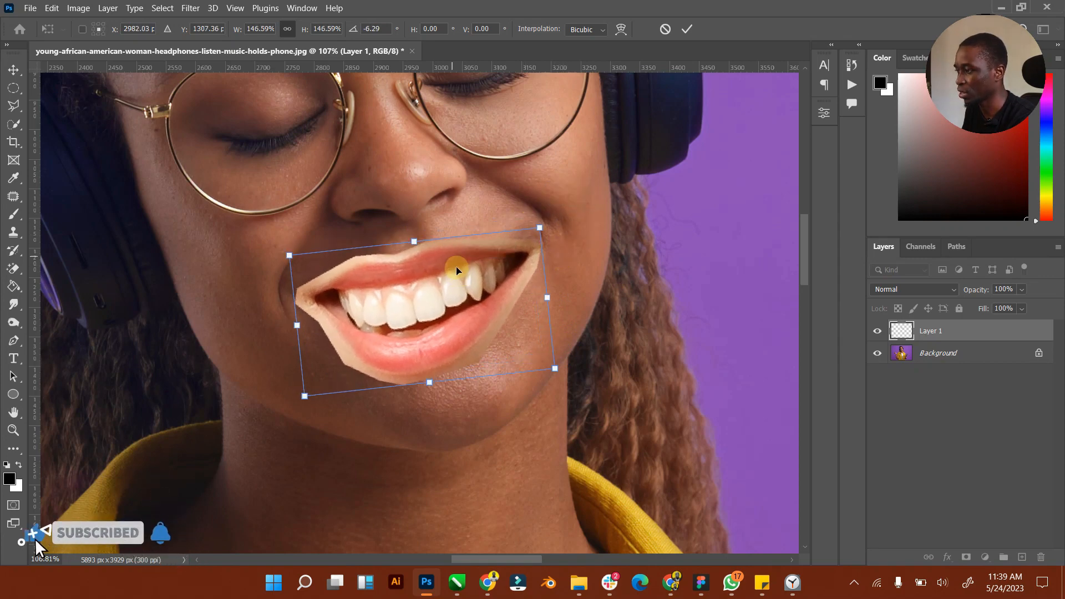
pyautogui.click(686, 30)
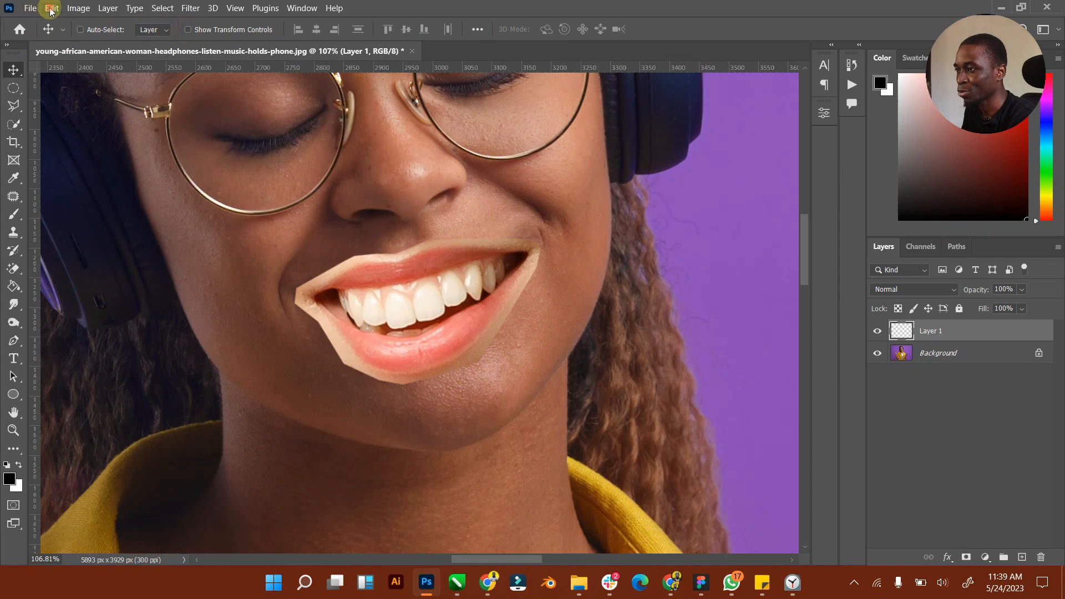
# Step: Flip the smiling mouth horizontally and rotate it about -29° to follow the tilt of the woman's face
pyautogui.click(50, 10)
pyautogui.moveTo(152, 306)
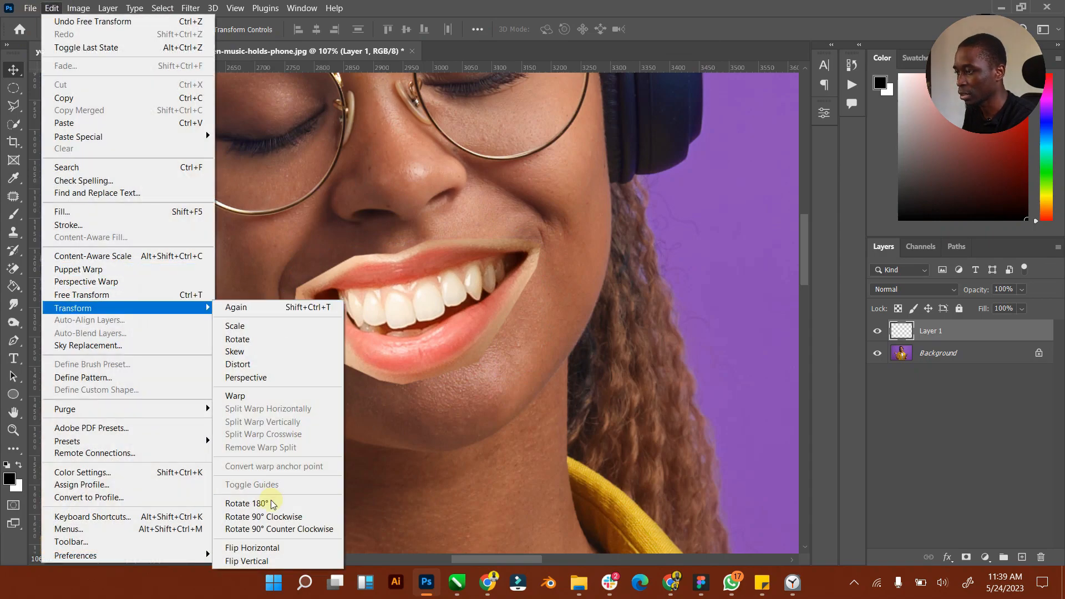
pyautogui.click(271, 547)
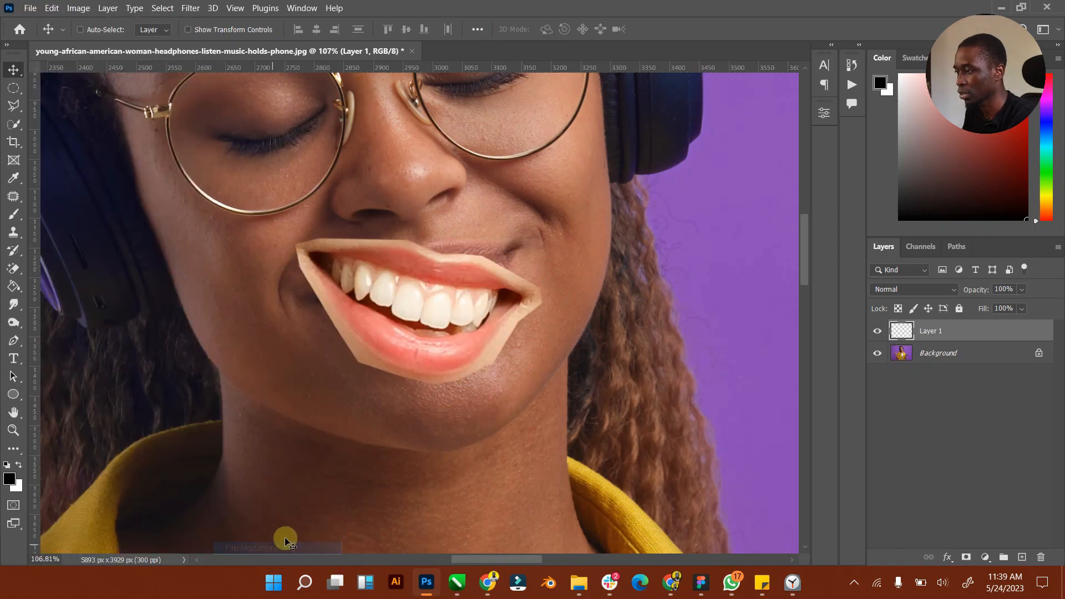
pyautogui.click(215, 30)
pyautogui.moveTo(558, 320); pyautogui.dragTo(591, 205)
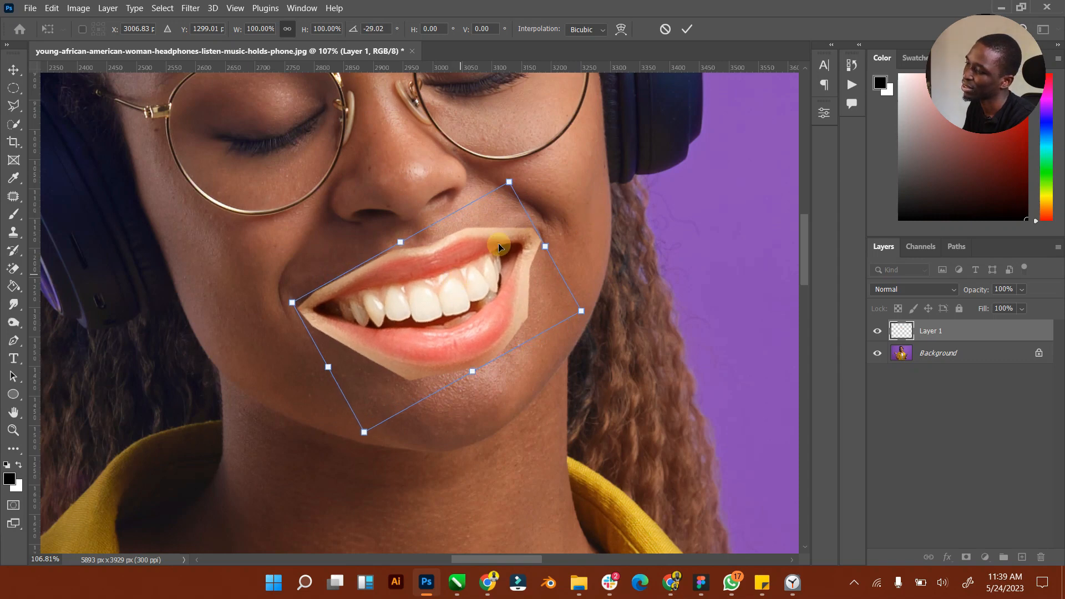
pyautogui.click(686, 29)
pyautogui.click(216, 31)
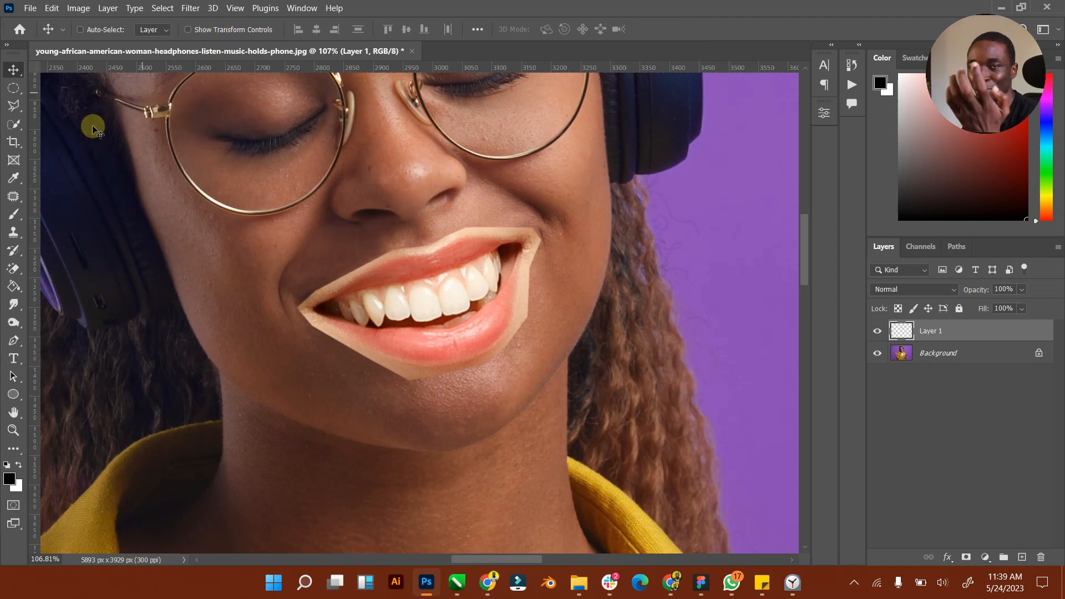
# Step: Warp the mouth cutout so its corners and lips follow the woman's own mouth, and rename its layer Mouth
pyautogui.click(53, 9)
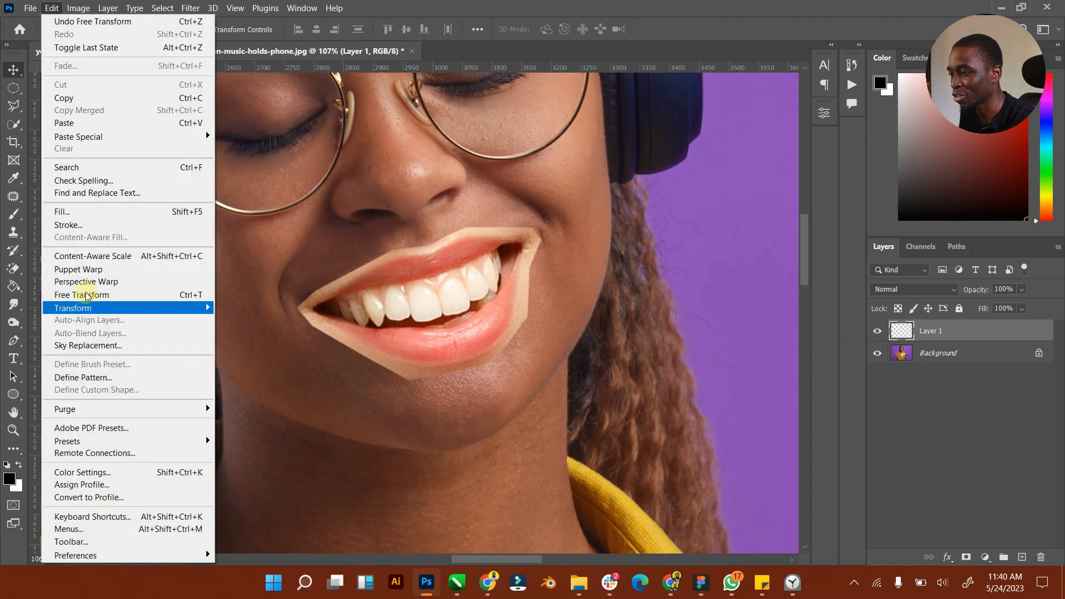
pyautogui.moveTo(95, 310)
pyautogui.click(234, 402)
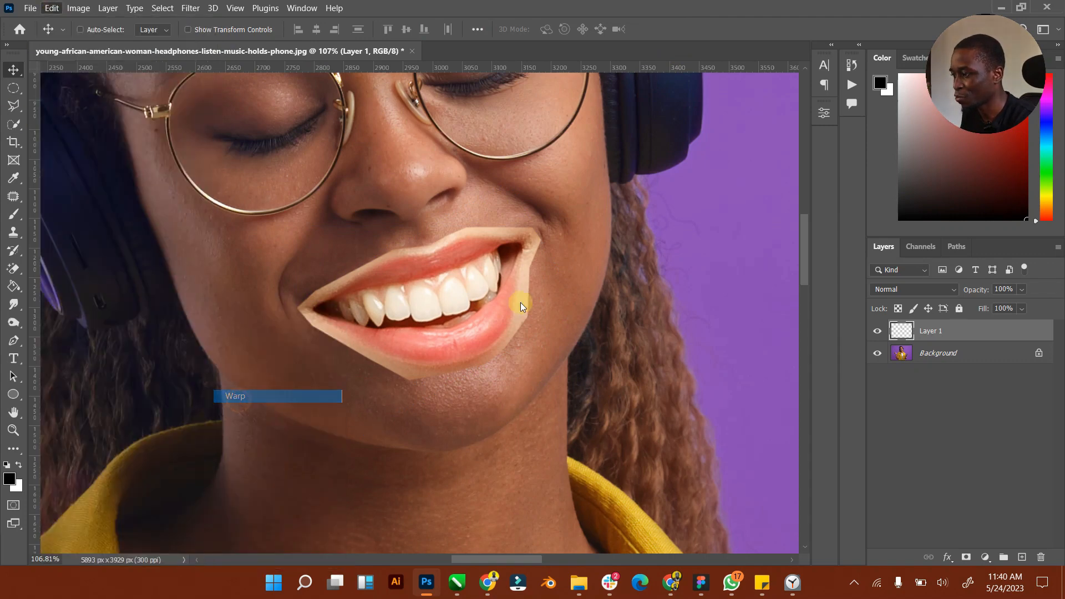
pyautogui.moveTo(504, 270)
pyautogui.mouseDown()
pyautogui.moveTo(507, 258)
pyautogui.moveTo(494, 267)
pyautogui.mouseUp()
pyautogui.moveTo(451, 356); pyautogui.dragTo(451, 346)
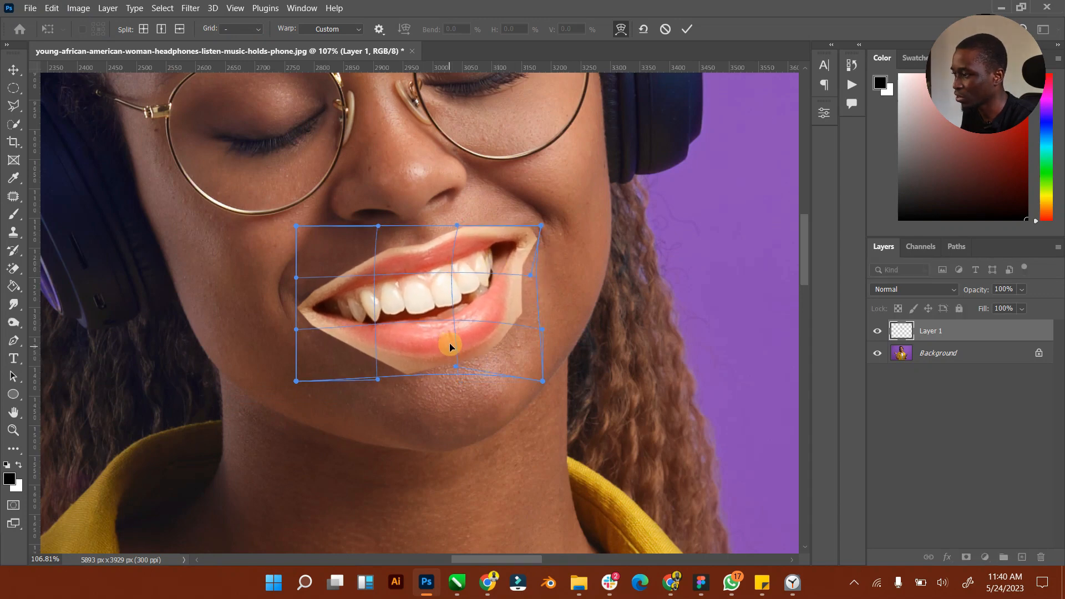
pyautogui.moveTo(485, 261); pyautogui.dragTo(531, 248)
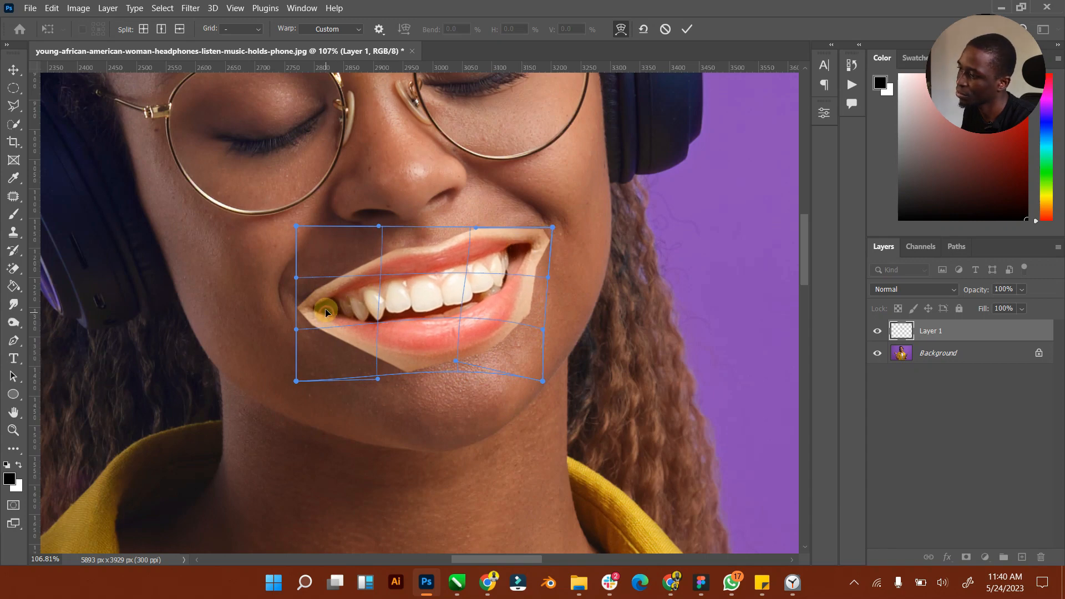
pyautogui.moveTo(326, 312)
pyautogui.mouseDown()
pyautogui.moveTo(300, 305)
pyautogui.moveTo(322, 305)
pyautogui.mouseUp()
pyautogui.moveTo(418, 269); pyautogui.dragTo(451, 248)
pyautogui.moveTo(513, 303); pyautogui.dragTo(504, 283)
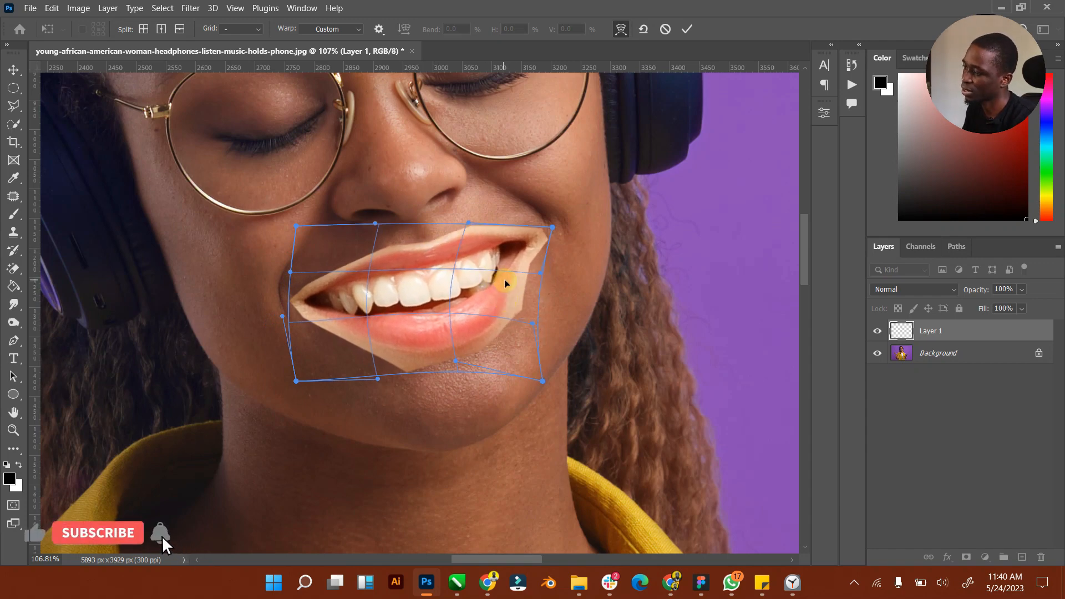
pyautogui.click(686, 29)
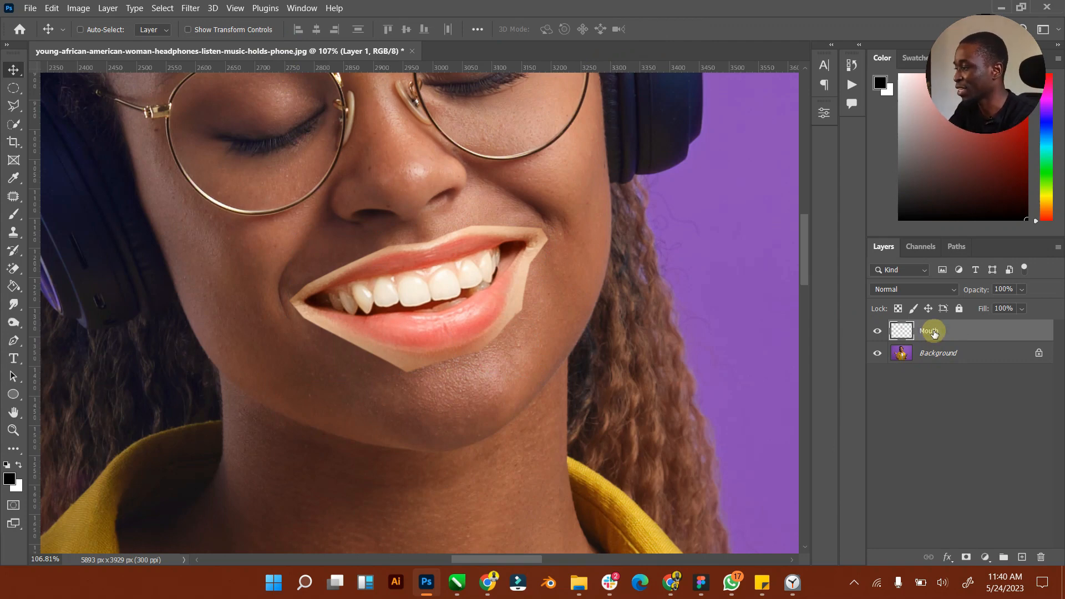
# Step: Hide the Mouth layer and outline the woman's original lips closely with the Polygonal Lasso
pyautogui.click(877, 331)
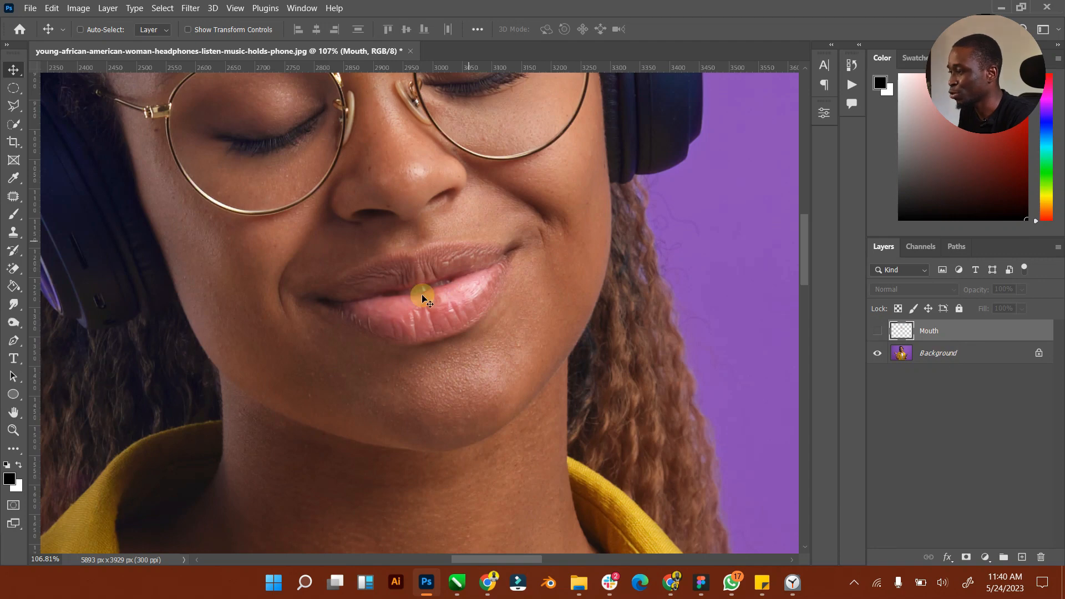
pyautogui.click(13, 105)
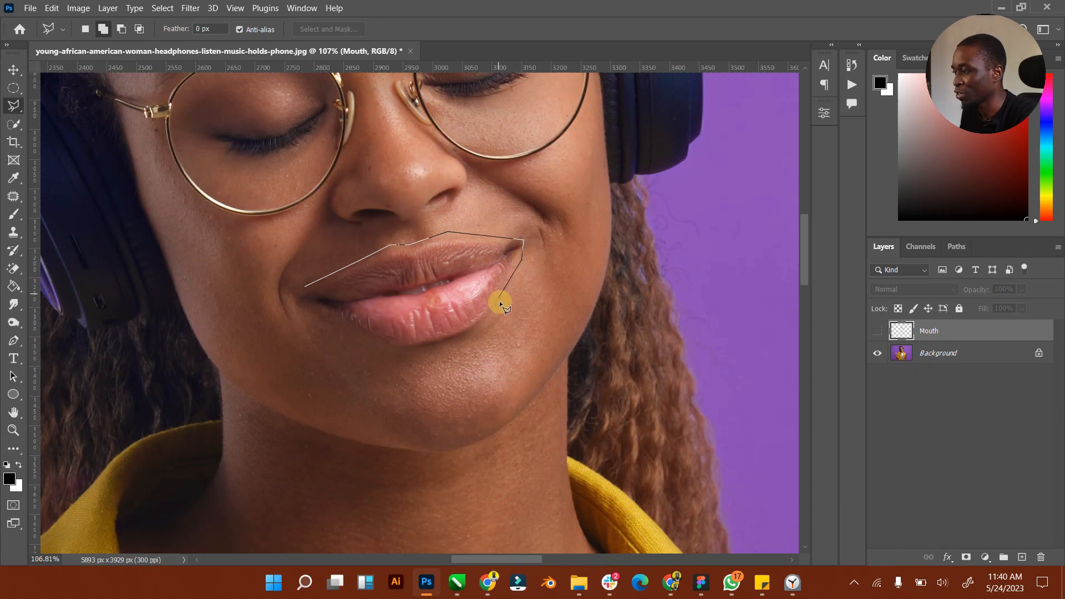
pyautogui.click(417, 349)
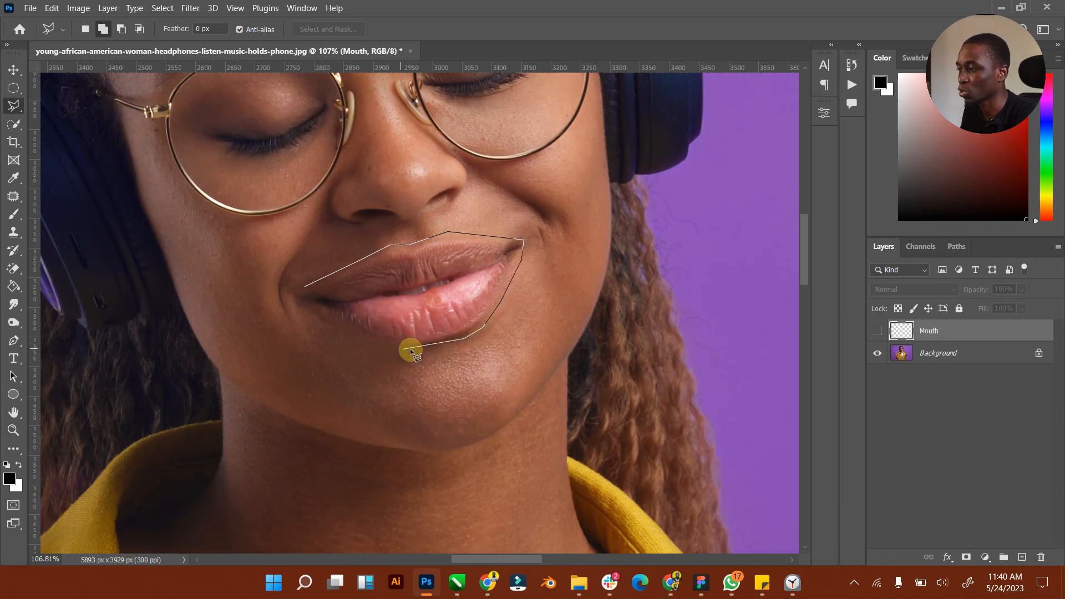
pyautogui.click(364, 345)
pyautogui.click(346, 328)
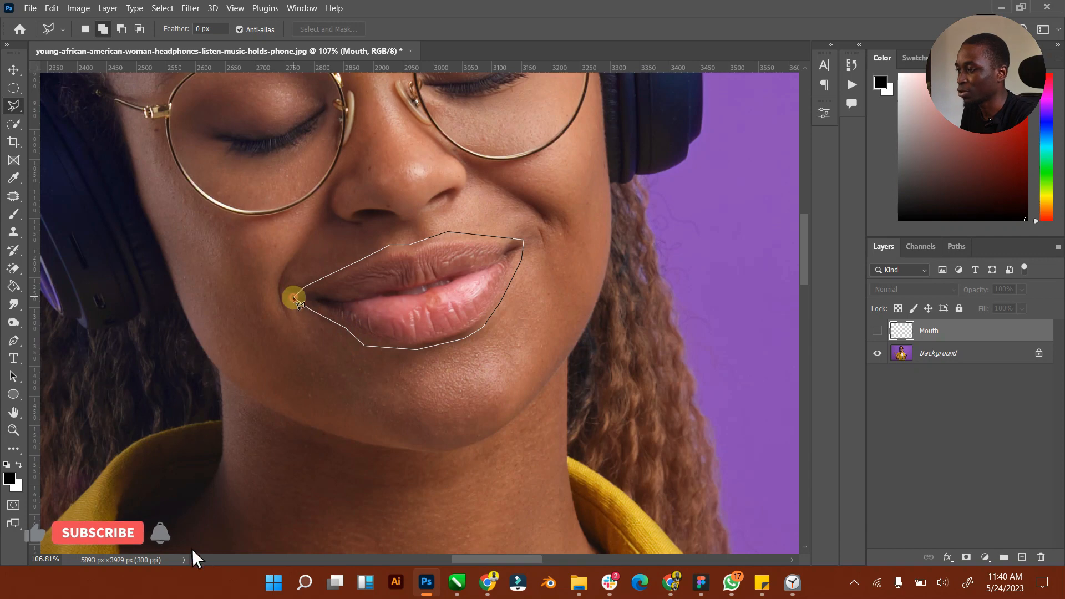
pyautogui.click(294, 298)
# Step: Replace the selected lips on the Background layer with a content-aware fill and clear the selection
pyautogui.rightClick(486, 289)
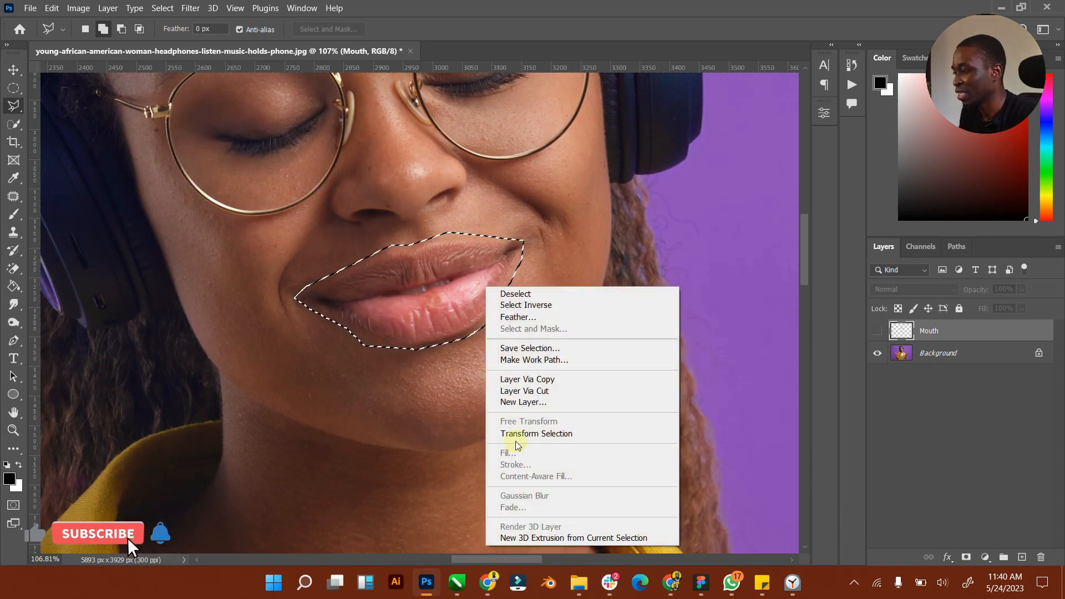
pyautogui.click(950, 363)
pyautogui.click(950, 364)
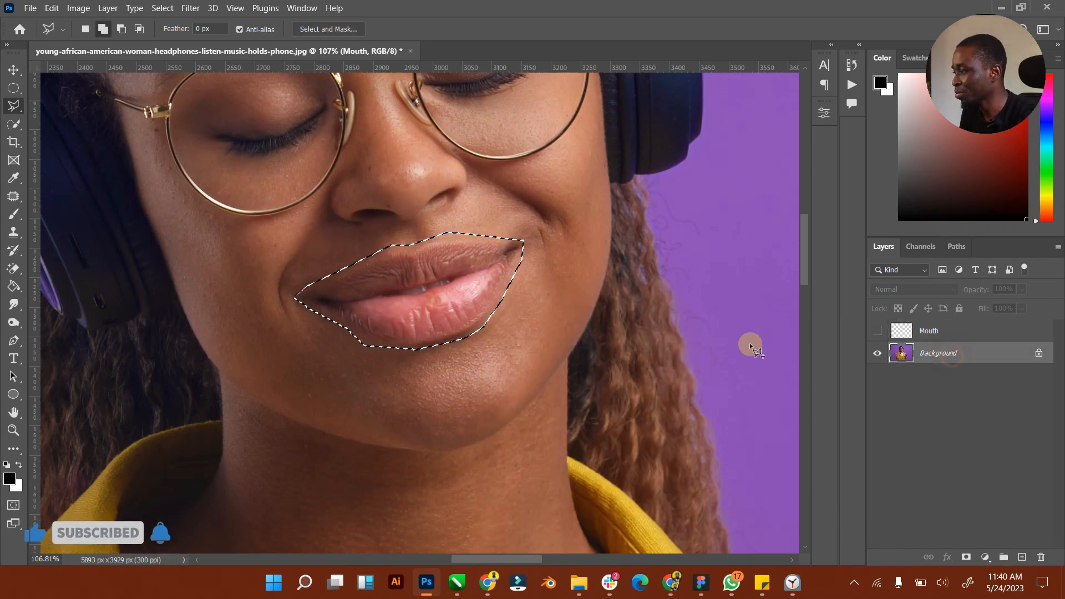
pyautogui.rightClick(453, 308)
pyautogui.click(480, 473)
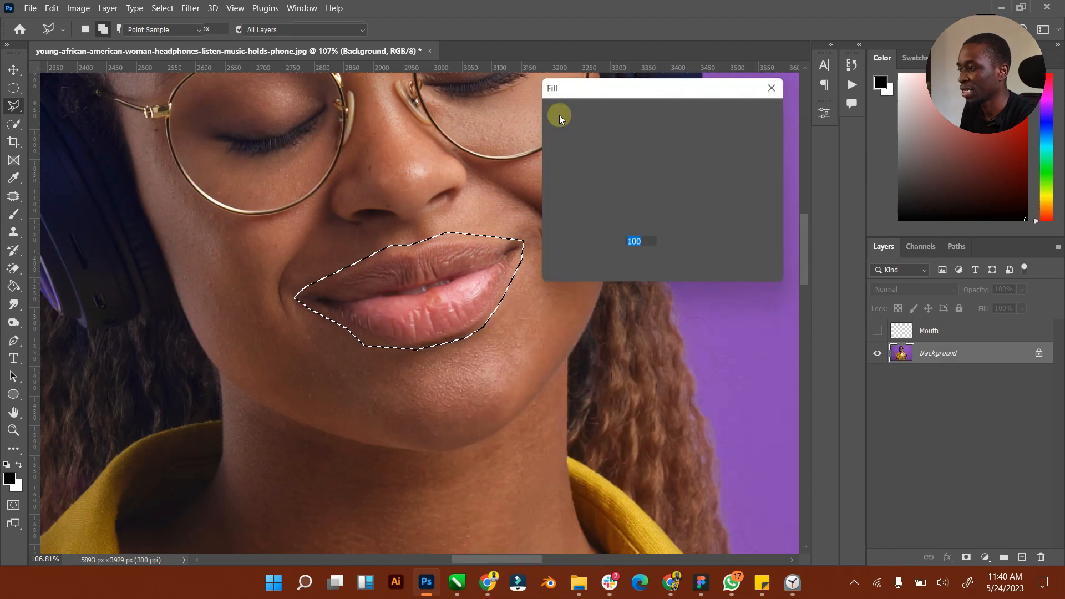
pyautogui.click(767, 115)
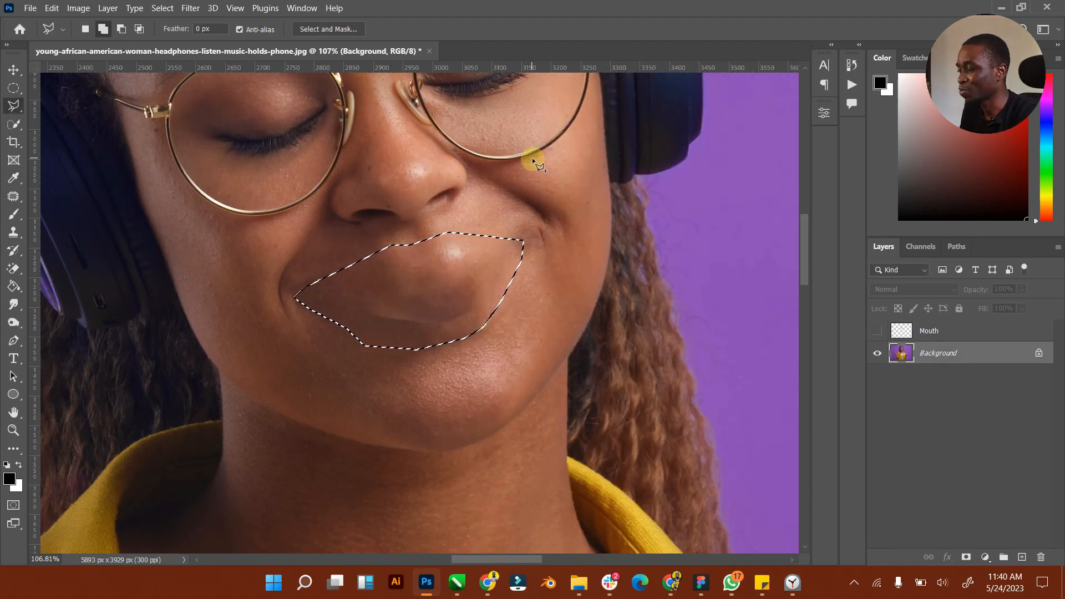
pyautogui.rightClick(485, 210)
pyautogui.click(493, 221)
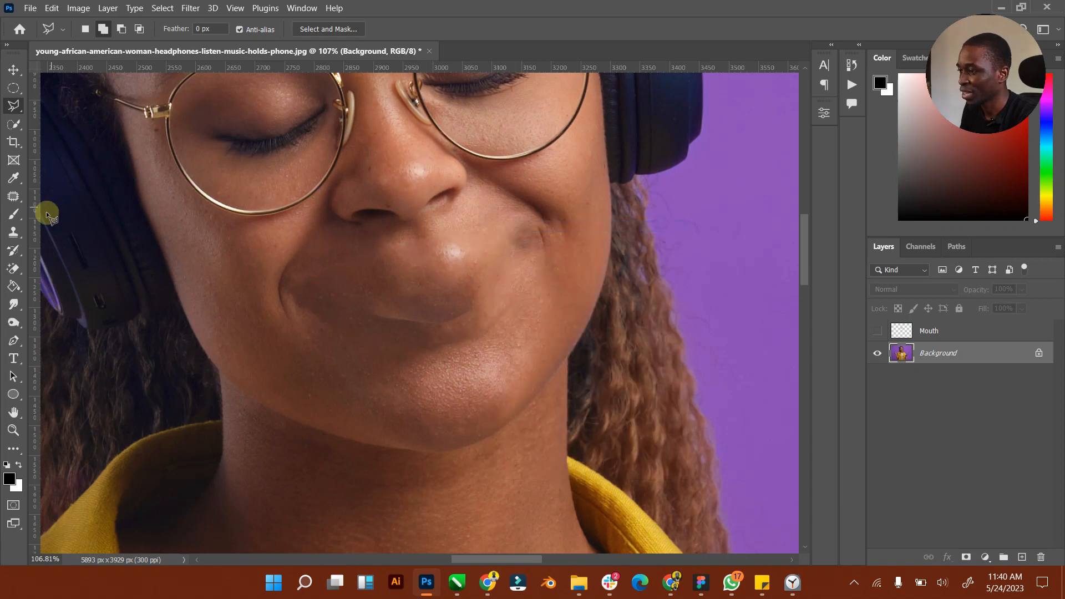
# Step: Smooth the leftover highlights and uneven skin in the middle of the former lip area with the Patch Tool
pyautogui.click(13, 197)
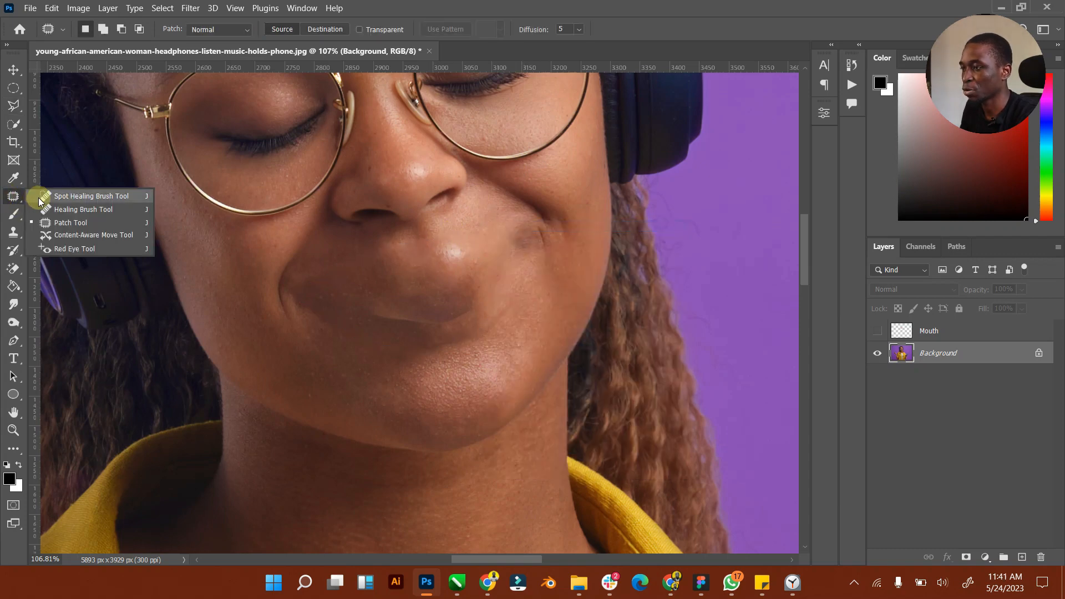
pyautogui.click(78, 224)
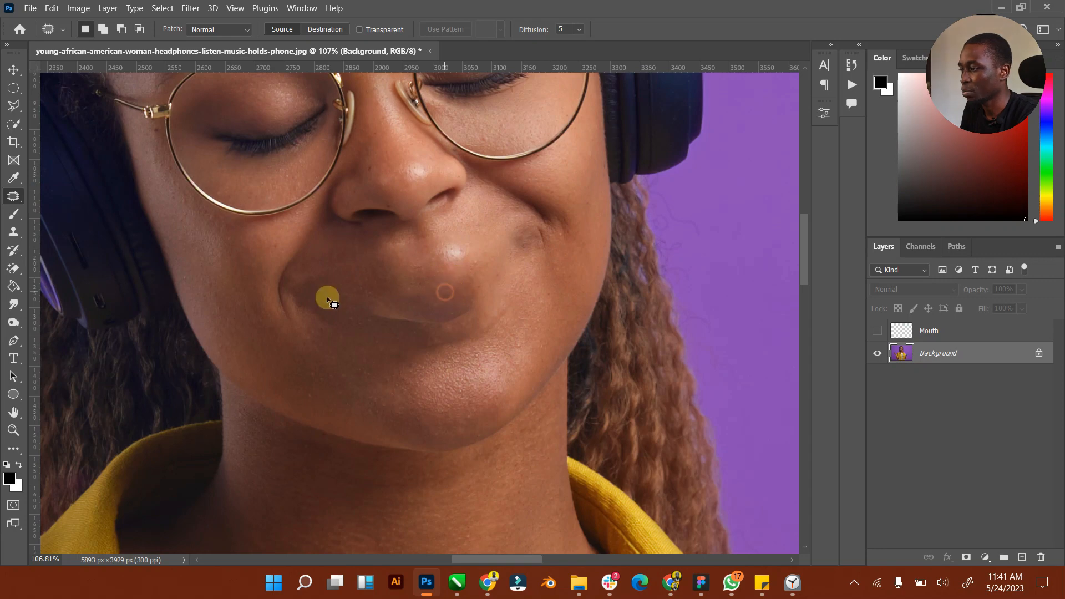
pyautogui.moveTo(325, 295)
pyautogui.mouseDown()
pyautogui.moveTo(482, 302)
pyautogui.moveTo(401, 344)
pyautogui.mouseUp()
pyautogui.moveTo(459, 285)
pyautogui.mouseDown()
pyautogui.moveTo(495, 304)
pyautogui.moveTo(423, 309)
pyautogui.moveTo(475, 304)
pyautogui.moveTo(458, 309)
pyautogui.moveTo(481, 252)
pyautogui.moveTo(364, 273)
pyautogui.moveTo(480, 237)
pyautogui.moveTo(471, 226)
pyautogui.mouseUp()
pyautogui.click(497, 257)
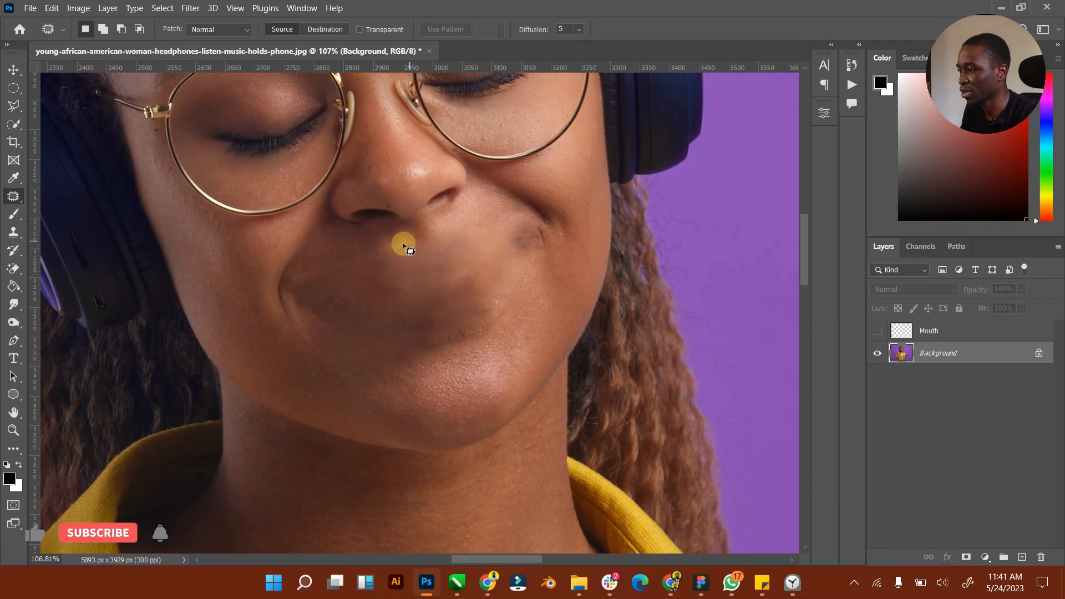
pyautogui.moveTo(403, 243)
pyautogui.mouseDown()
pyautogui.moveTo(328, 283)
pyautogui.moveTo(403, 244)
pyautogui.moveTo(390, 341)
pyautogui.mouseUp()
pyautogui.click(468, 304)
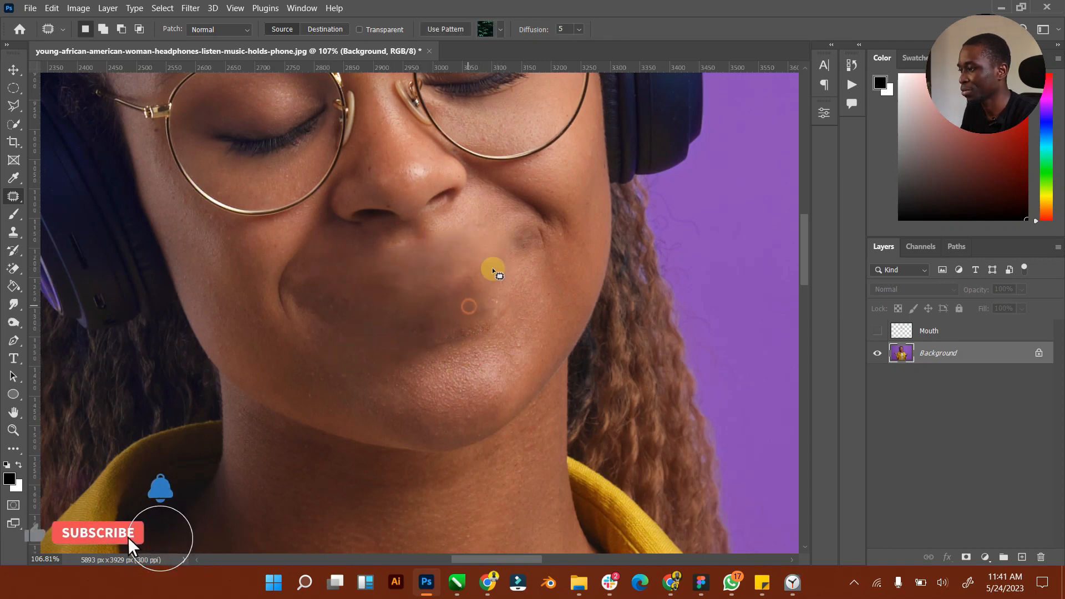
# Step: Patch away the dark blotch at the raised corner of the mouth and even out the neighbouring skin
pyautogui.moveTo(508, 222)
pyautogui.mouseDown()
pyautogui.moveTo(532, 266)
pyautogui.moveTo(544, 239)
pyautogui.mouseUp()
pyautogui.moveTo(520, 251)
pyautogui.mouseDown()
pyautogui.moveTo(481, 259)
pyautogui.moveTo(501, 263)
pyautogui.moveTo(474, 284)
pyautogui.moveTo(454, 246)
pyautogui.moveTo(401, 344)
pyautogui.moveTo(425, 306)
pyautogui.moveTo(410, 324)
pyautogui.moveTo(376, 326)
pyautogui.moveTo(372, 276)
pyautogui.mouseUp()
pyautogui.click(465, 269)
pyautogui.click(453, 244)
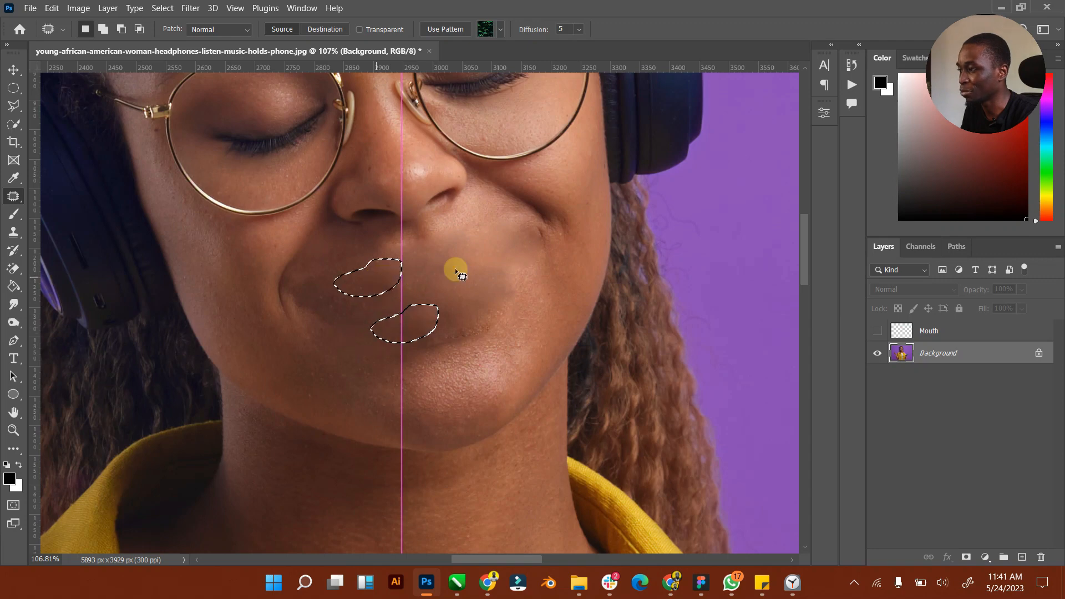
pyautogui.click(464, 260)
pyautogui.moveTo(490, 281); pyautogui.dragTo(478, 231)
pyautogui.click(398, 257)
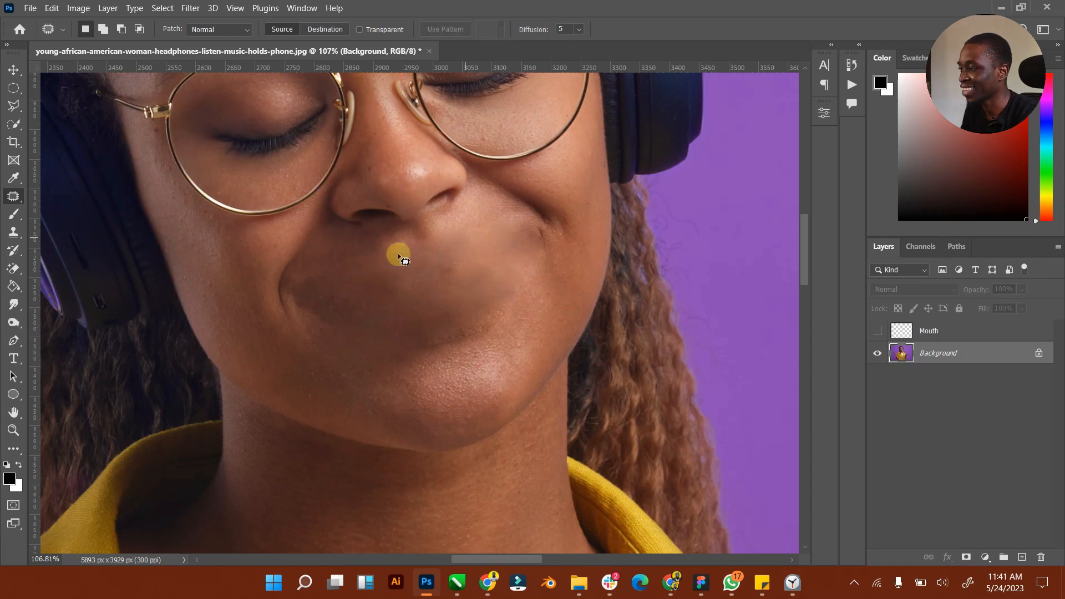
# Step: Check the retouched face in the whole portrait and up close, and show the Mouth layer again
pyautogui.doubleClick(13, 412)
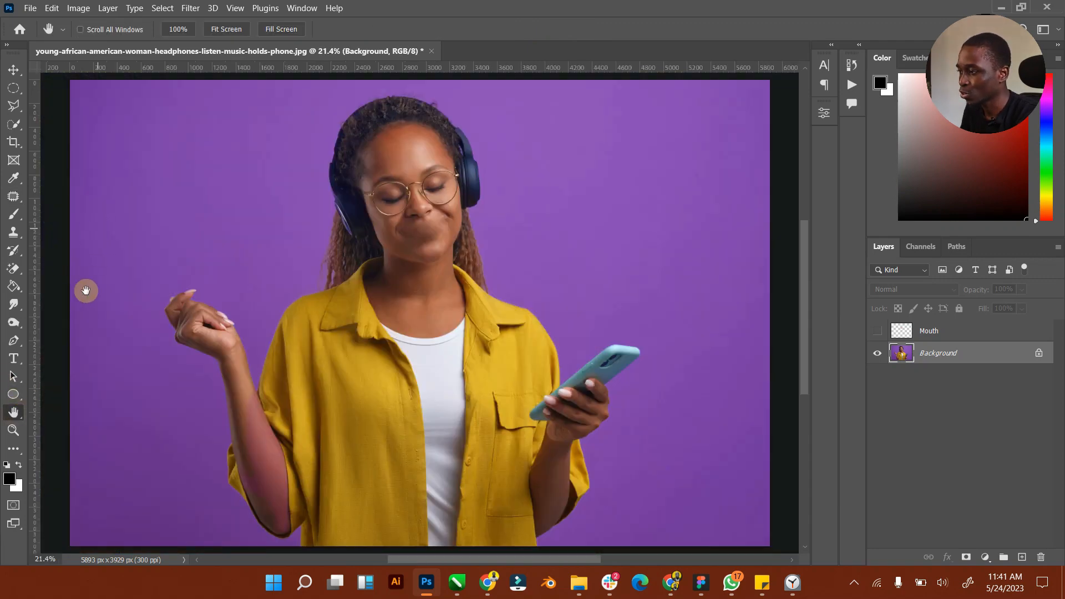
pyautogui.click(14, 430)
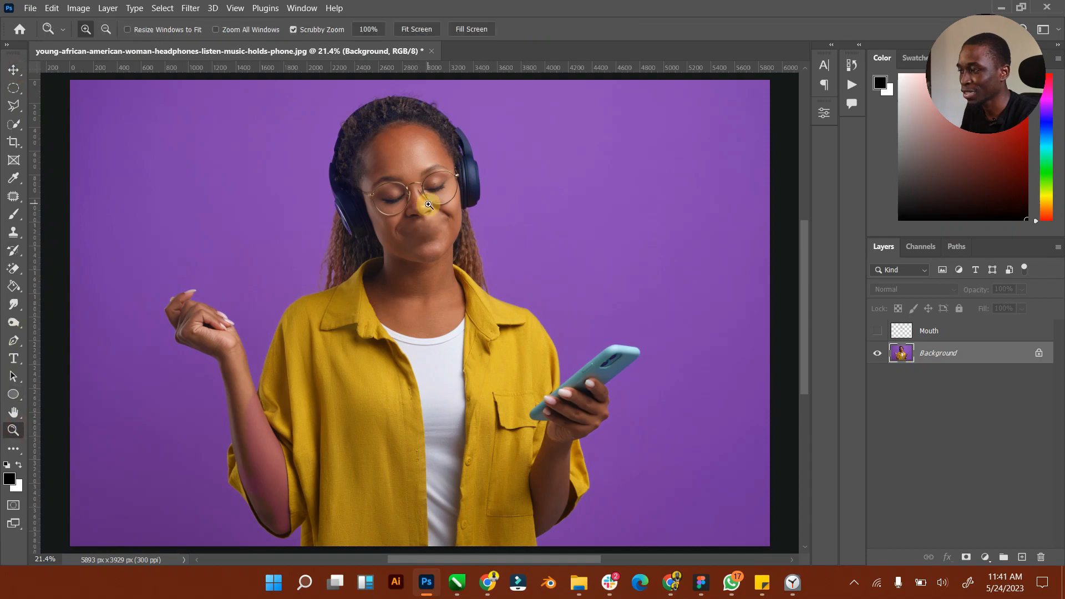
pyautogui.moveTo(420, 229); pyautogui.dragTo(499, 216)
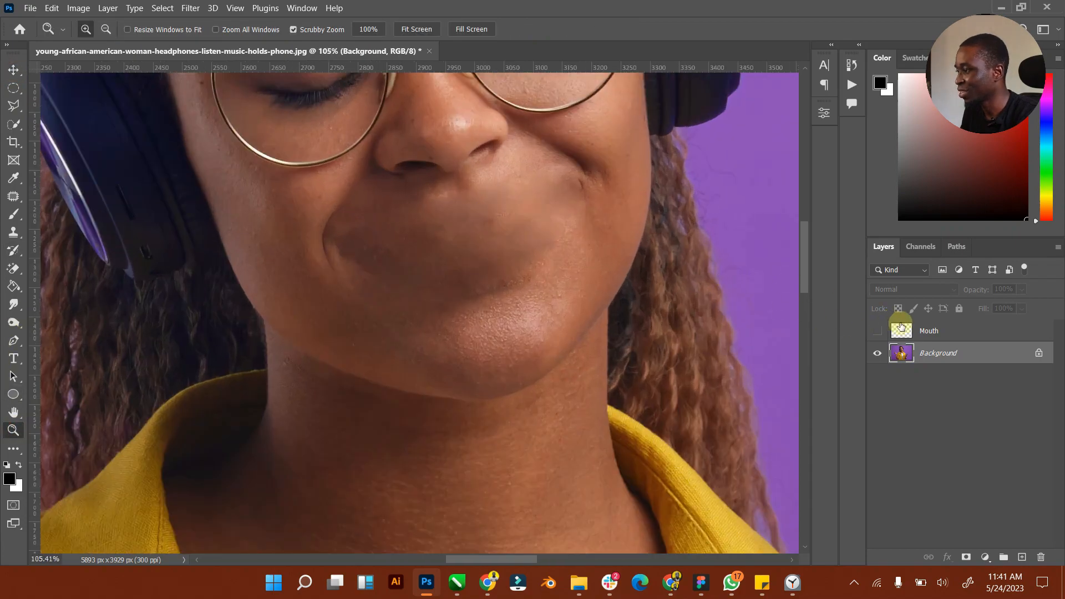
pyautogui.click(877, 330)
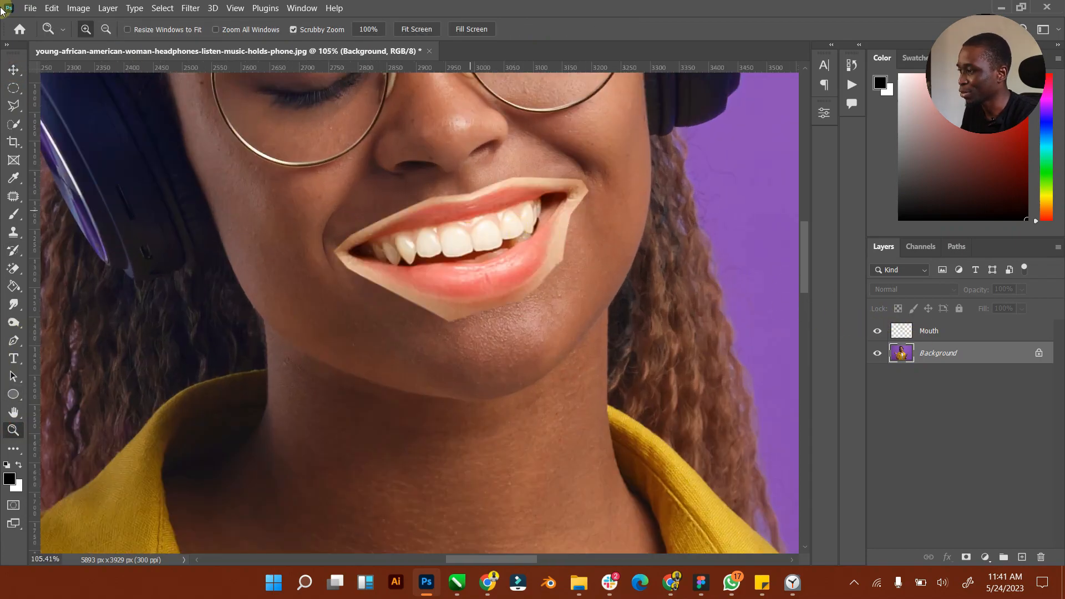
# Step: Unlock the Background layer, duplicate it, and name the copy Model
pyautogui.click(8, 65)
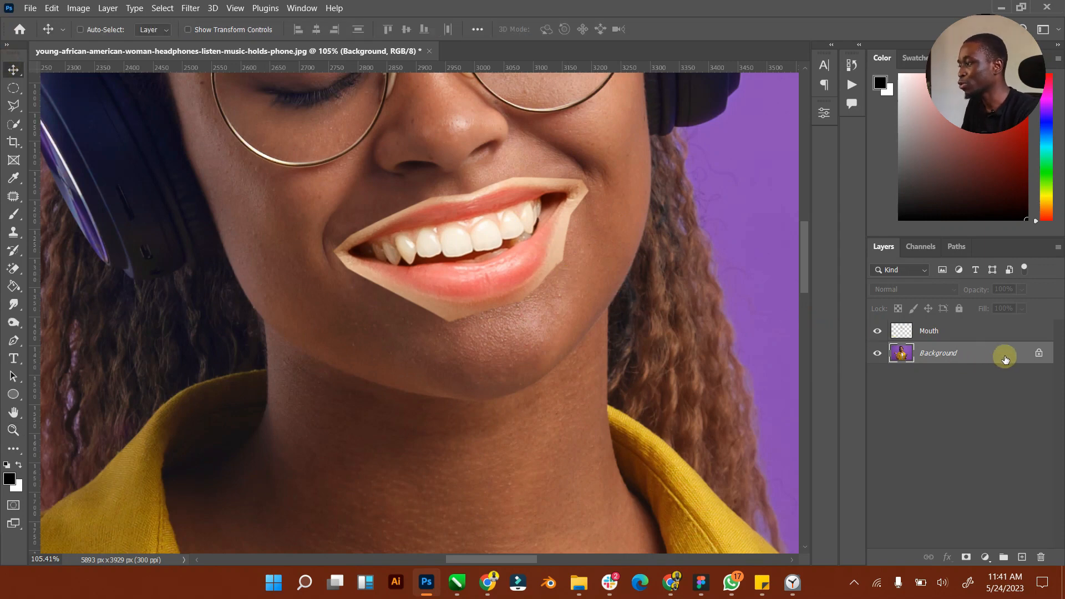
pyautogui.click(1039, 356)
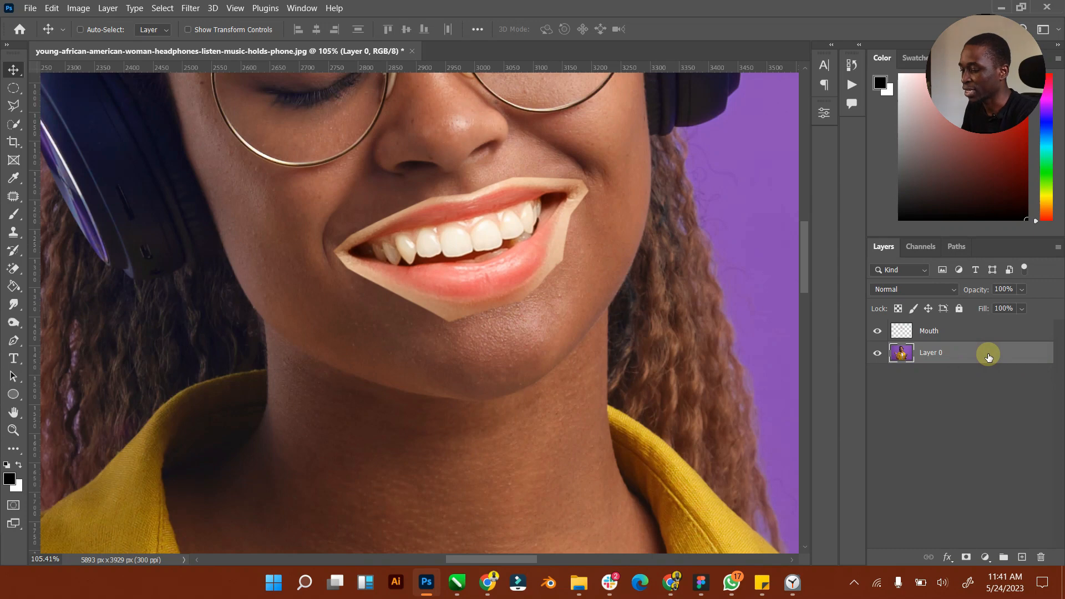
pyautogui.hotkey('ctrl', 'j')
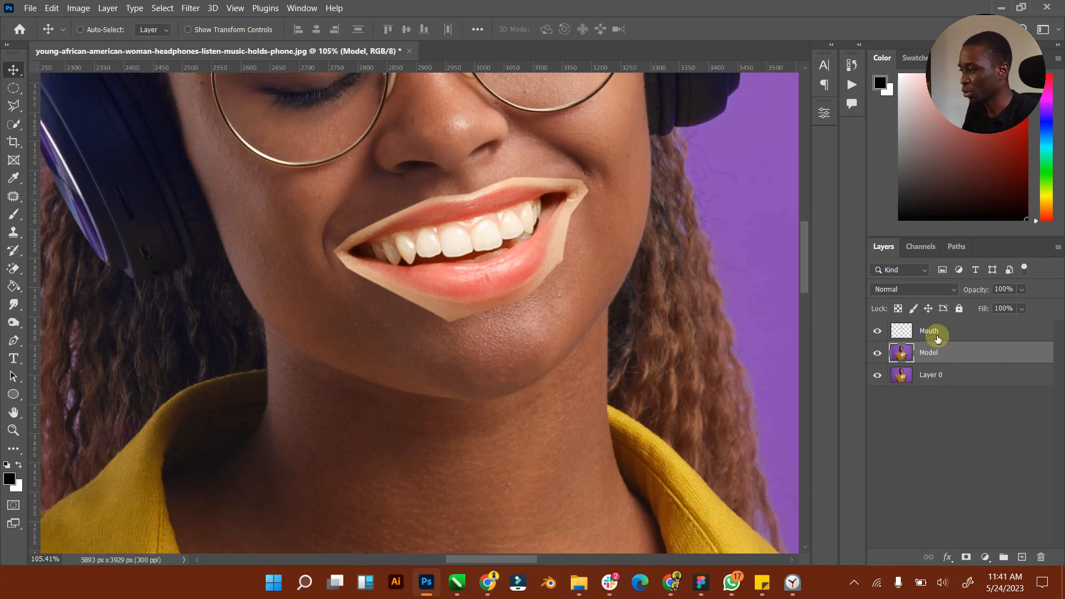
# Step: Auto-blend the Mouth and Model layers using Stack Images with Seamless Tones and Colors and Content Aware Fill Transparent Areas
pyautogui.click(936, 337)
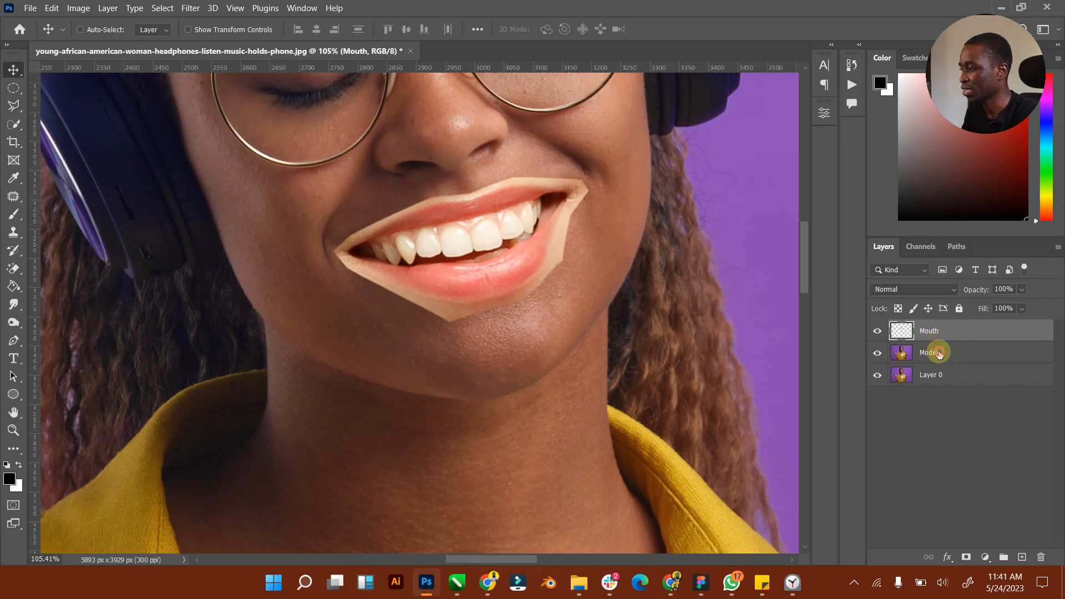
pyautogui.keyDown('shift'); pyautogui.click(938, 353); pyautogui.keyUp('shift')
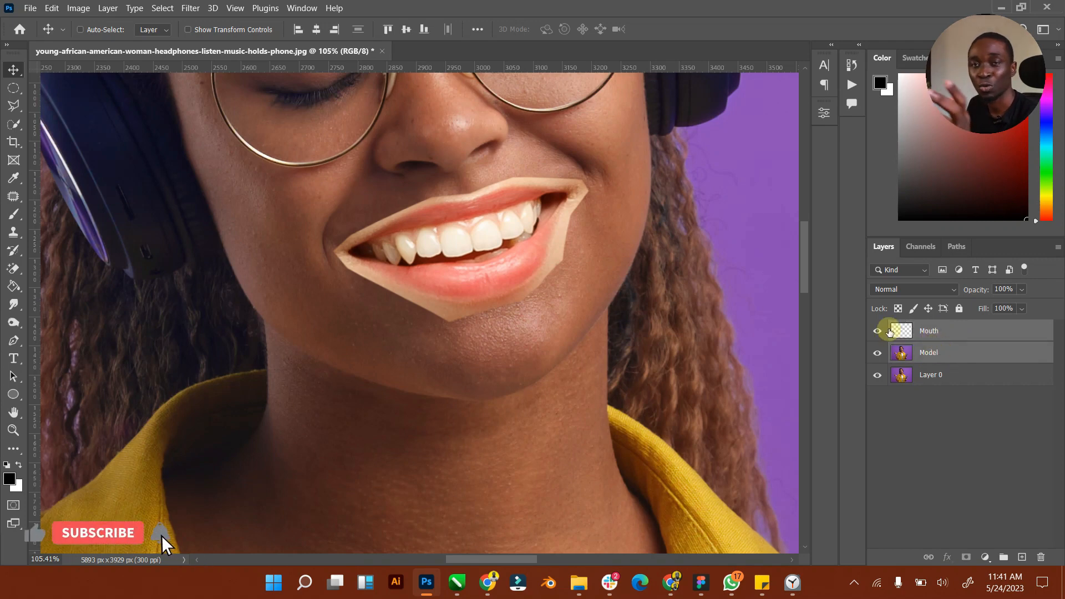
pyautogui.click(79, 8)
pyautogui.click(78, 8)
pyautogui.click(52, 9)
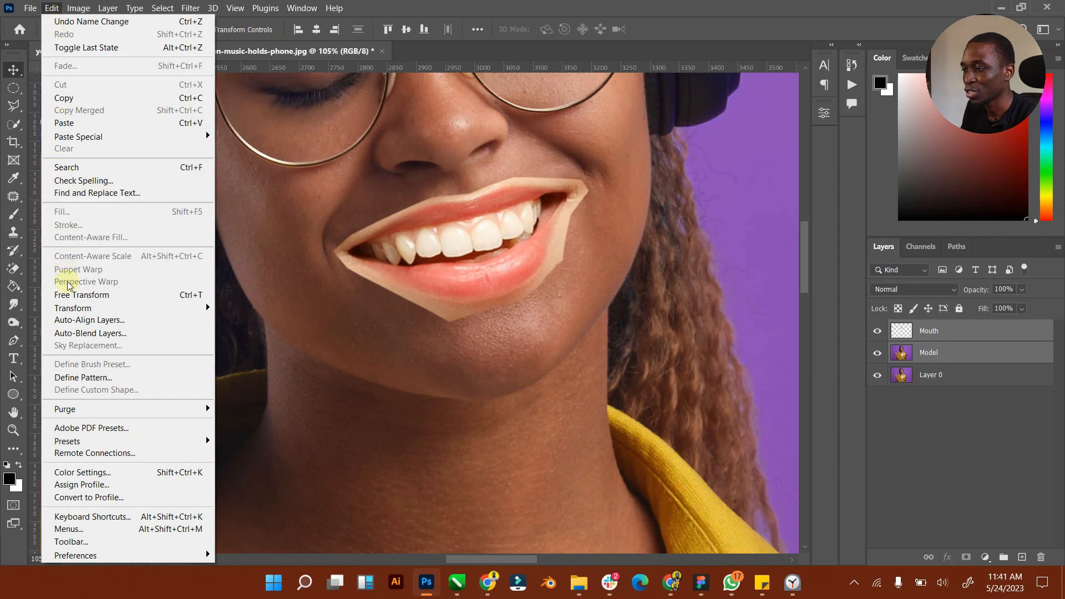
pyautogui.click(91, 336)
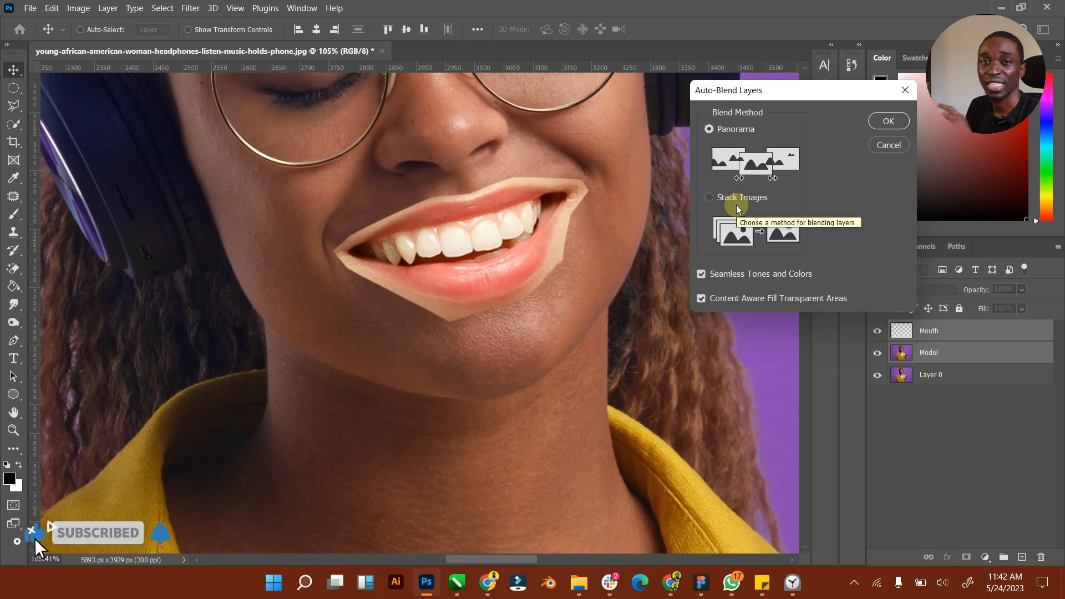
pyautogui.click(710, 198)
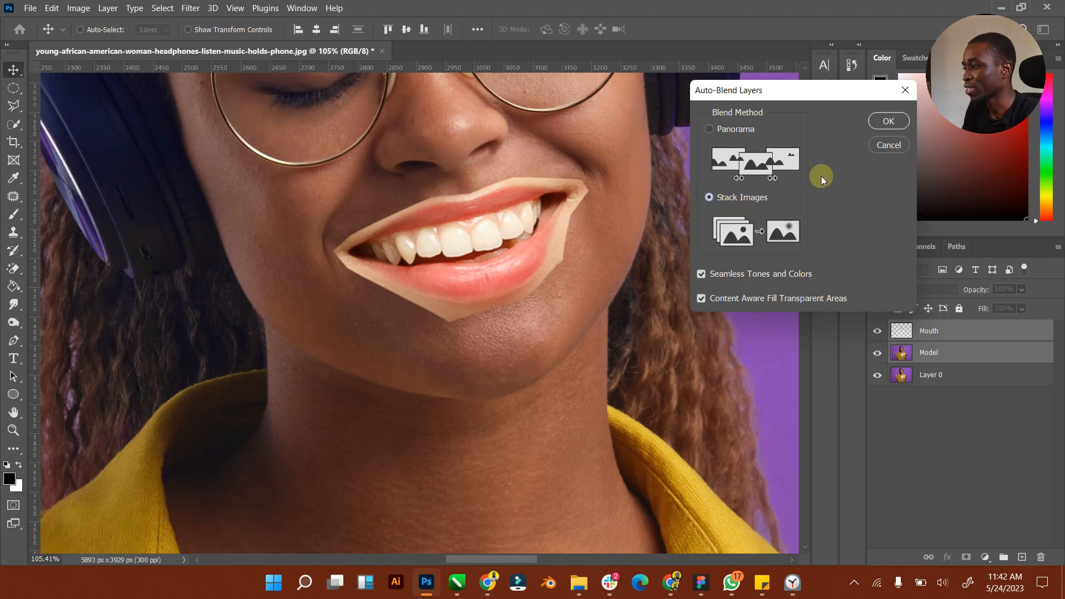
pyautogui.click(890, 122)
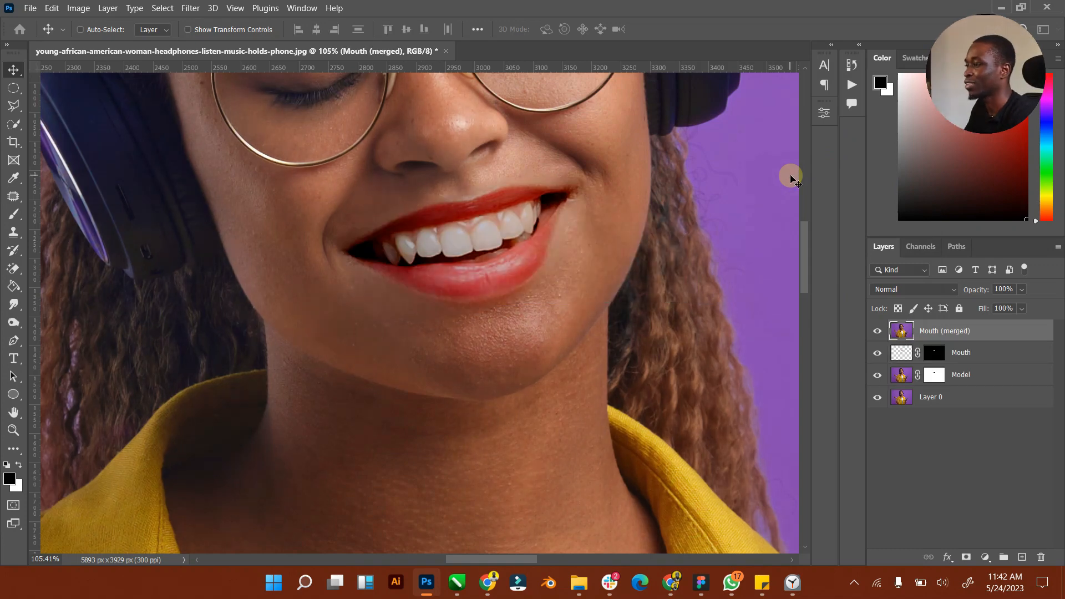
# Step: Brighten the teeth and lips of the blended smile with the Dodge Tool, using a much smaller brush
pyautogui.doubleClick(13, 412)
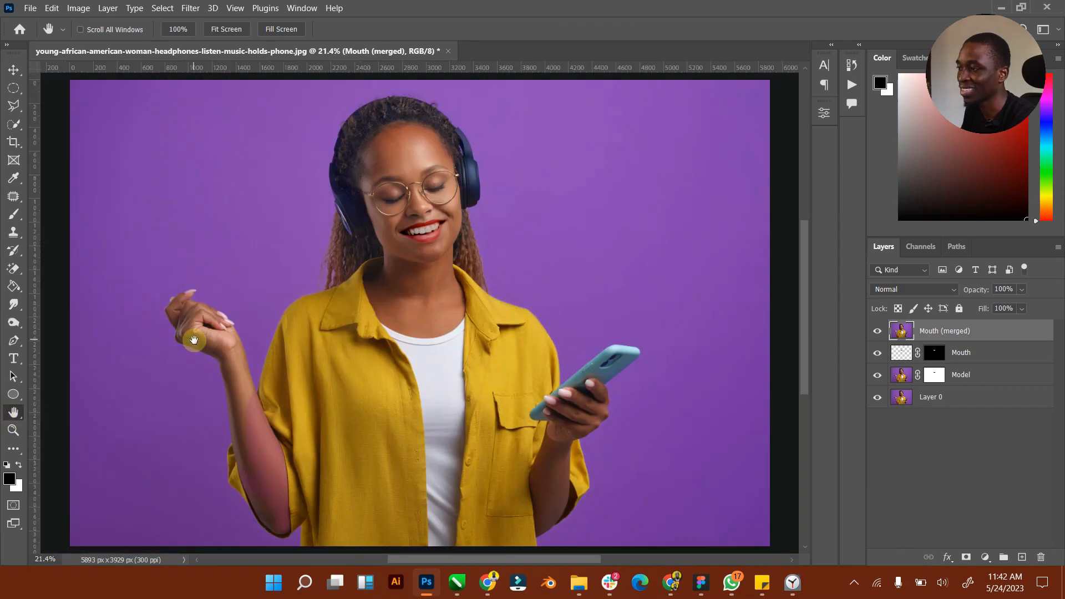
pyautogui.click(13, 430)
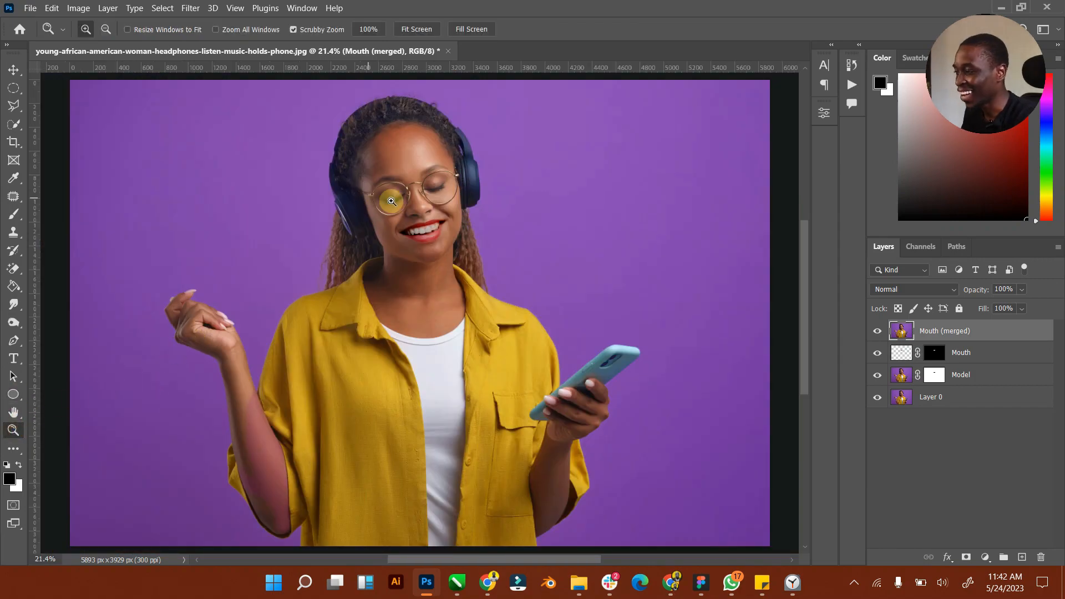
pyautogui.moveTo(414, 230); pyautogui.dragTo(611, 190)
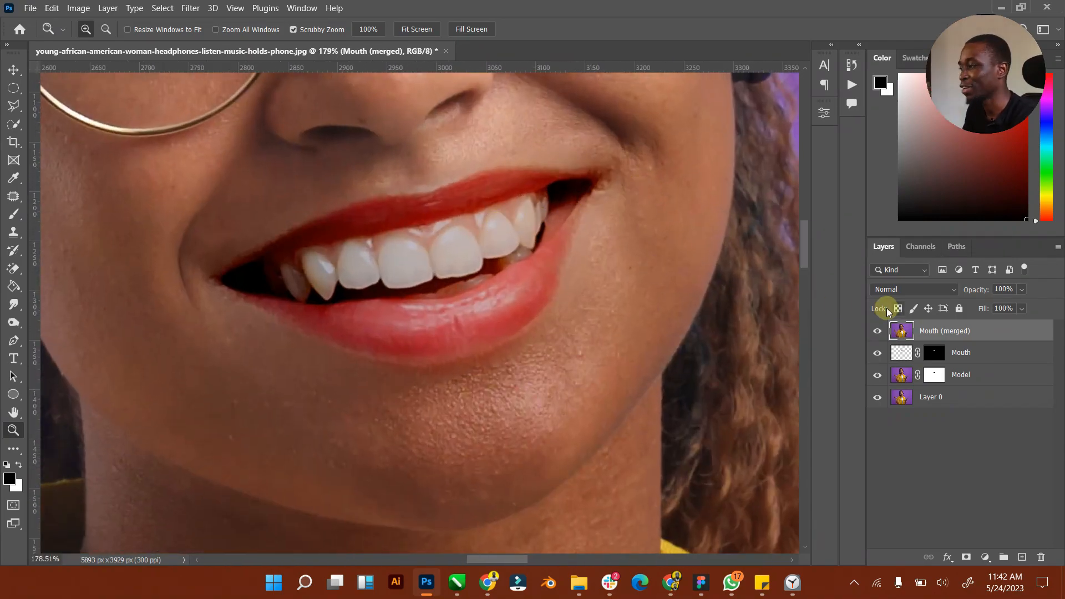
pyautogui.click(15, 203)
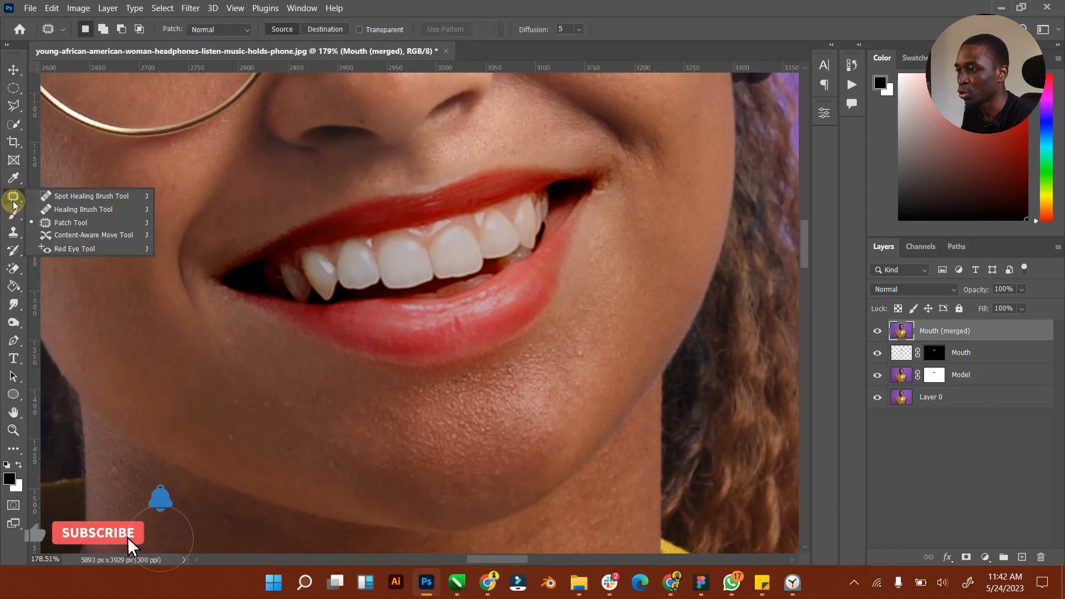
pyautogui.click(14, 333)
pyautogui.click(14, 335)
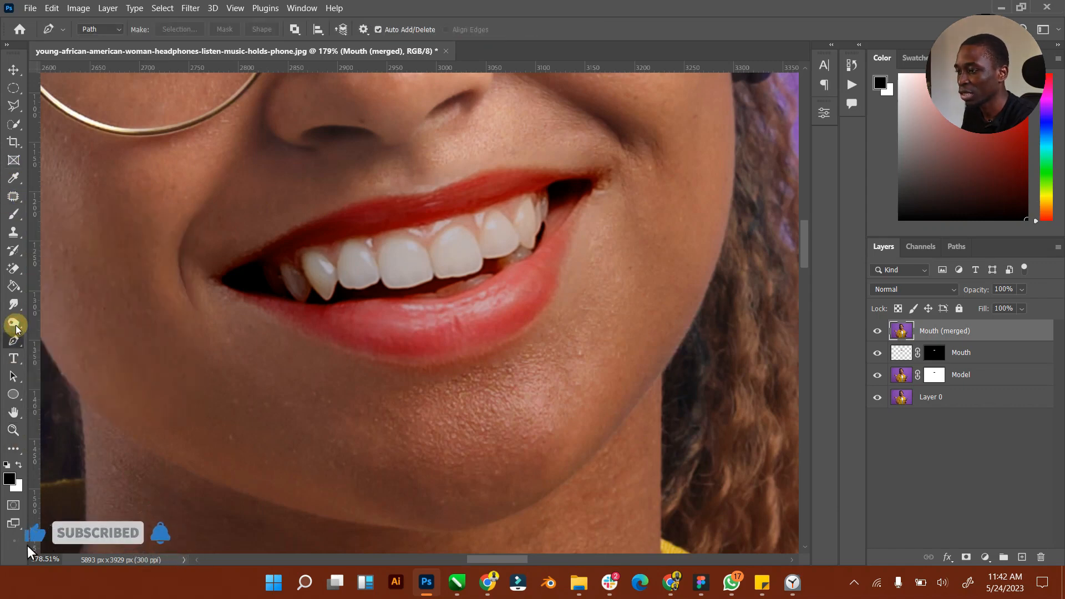
pyautogui.click(14, 325)
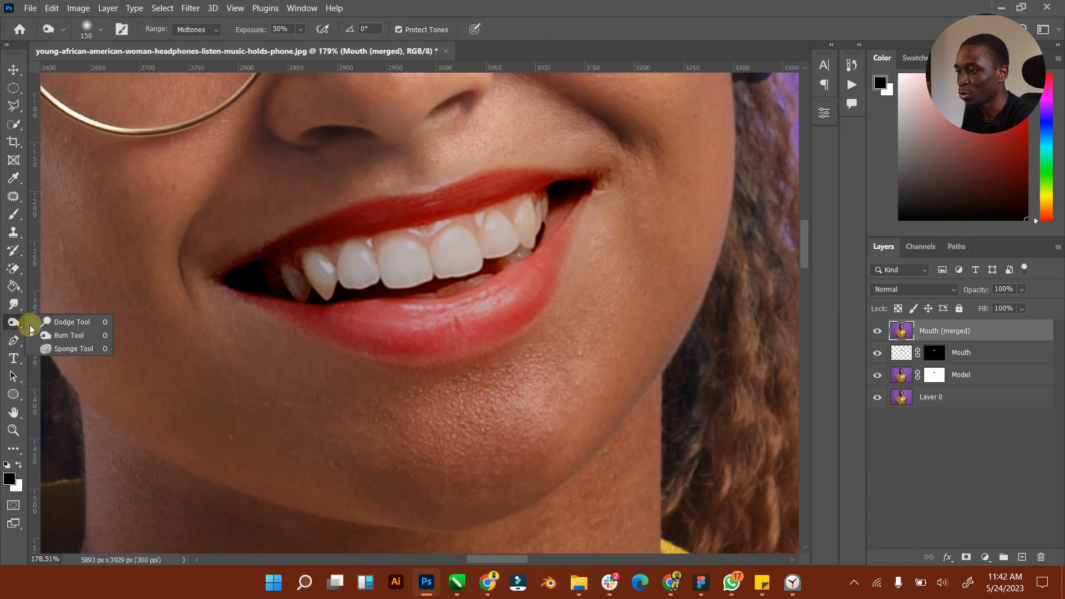
pyautogui.click(61, 323)
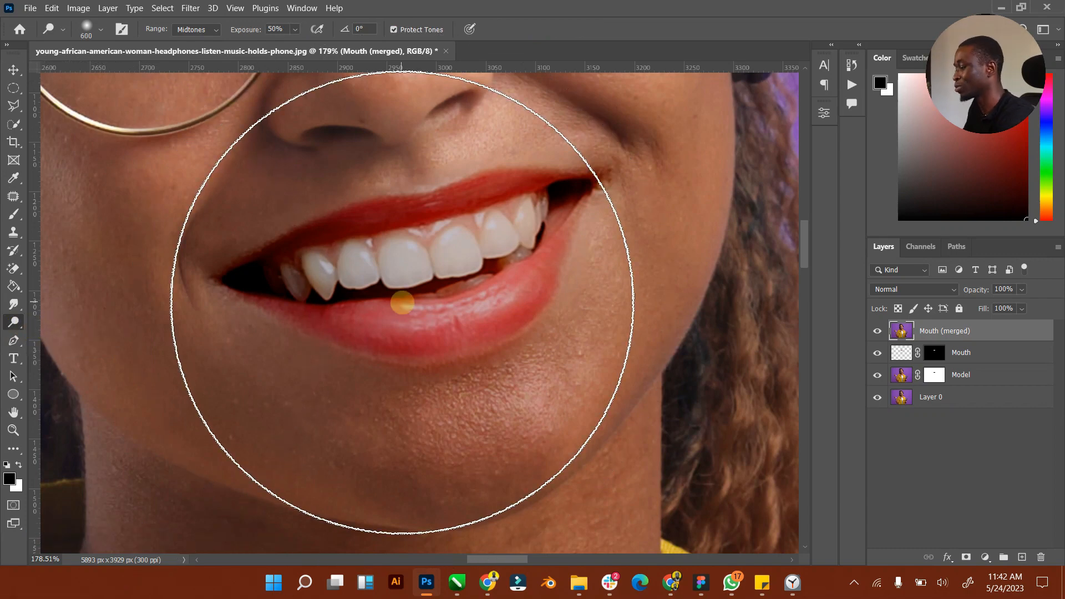
pyautogui.press('[')
pyautogui.press('[')
pyautogui.press('[')
pyautogui.press('[')
pyautogui.press('[')
pyautogui.press('[')
pyautogui.press('[')
pyautogui.press('[')
pyautogui.press('[')
pyautogui.press('[')
pyautogui.press('[')
pyautogui.press('[')
pyautogui.press('[')
pyautogui.press('[')
pyautogui.moveTo(573, 181)
pyautogui.mouseDown()
pyautogui.moveTo(387, 231)
pyautogui.moveTo(425, 205)
pyautogui.moveTo(354, 224)
pyautogui.moveTo(297, 243)
pyautogui.moveTo(233, 285)
pyautogui.moveTo(399, 336)
pyautogui.moveTo(507, 278)
pyautogui.moveTo(575, 195)
pyautogui.moveTo(248, 269)
pyautogui.moveTo(317, 249)
pyautogui.moveTo(473, 240)
pyautogui.moveTo(340, 255)
pyautogui.mouseUp()
# Step: Inspect the brightened smile in the whole portrait and up close around the mouth and its corners
pyautogui.doubleClick(13, 410)
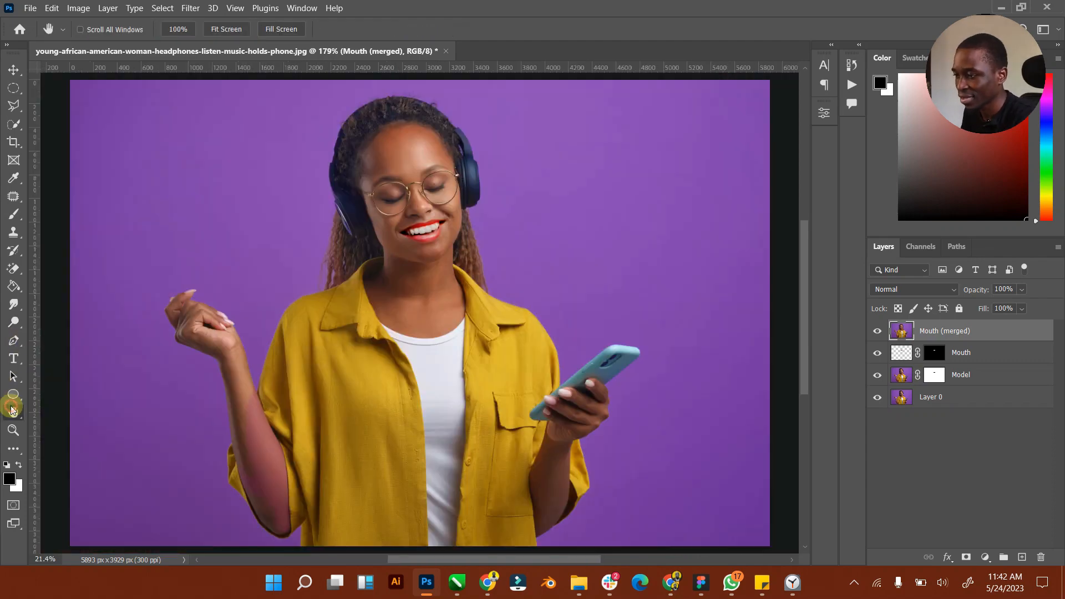
pyautogui.click(12, 69)
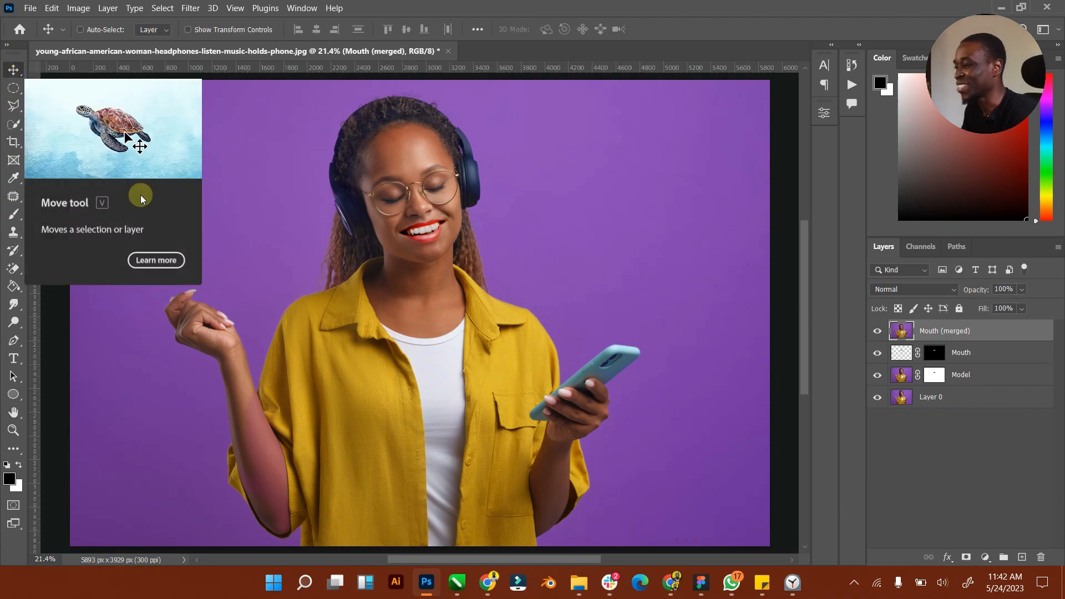
pyautogui.click(13, 430)
pyautogui.moveTo(424, 217); pyautogui.dragTo(418, 245)
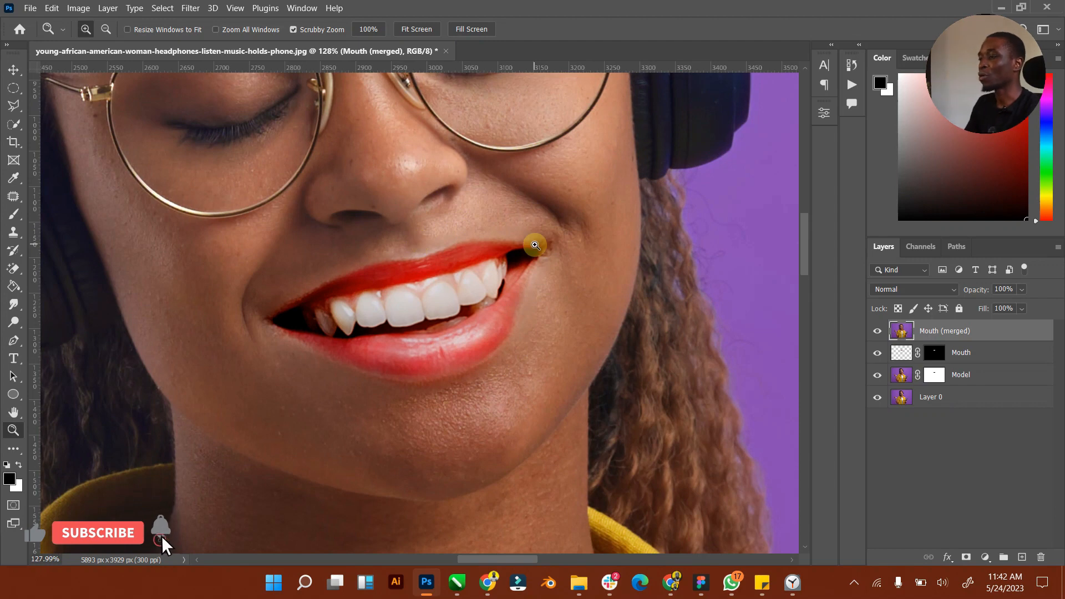
pyautogui.moveTo(513, 248); pyautogui.dragTo(490, 257)
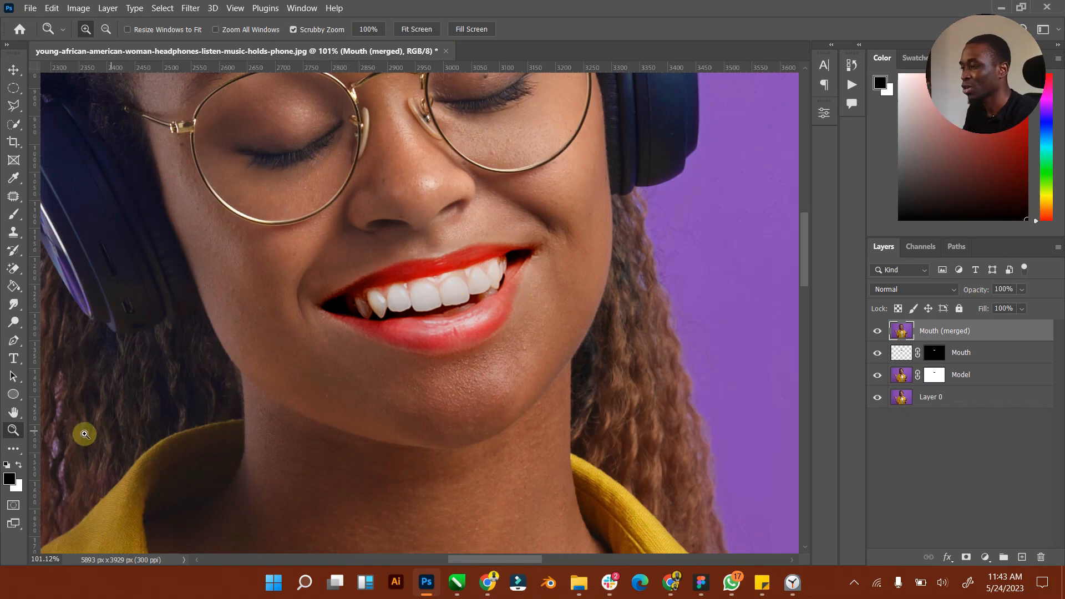
pyautogui.click(13, 412)
pyautogui.doubleClick(12, 413)
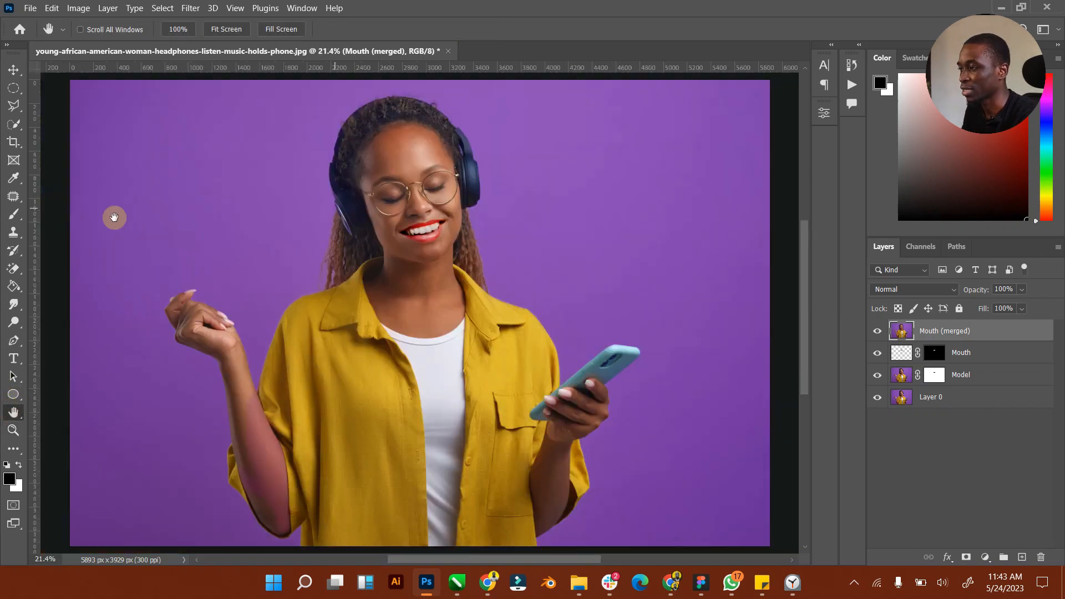
pyautogui.click(12, 430)
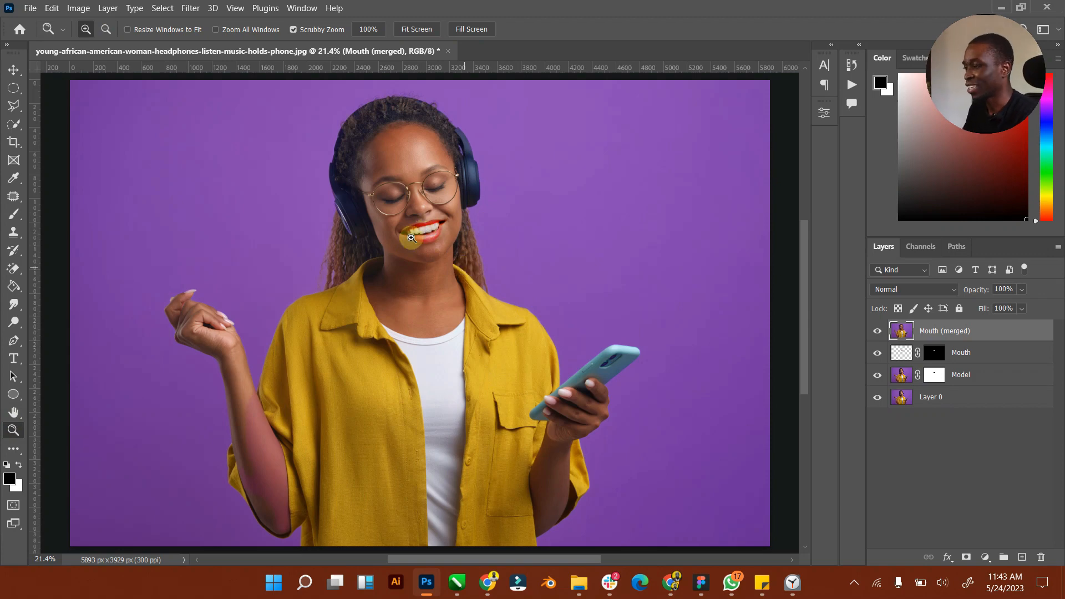
pyautogui.click(13, 69)
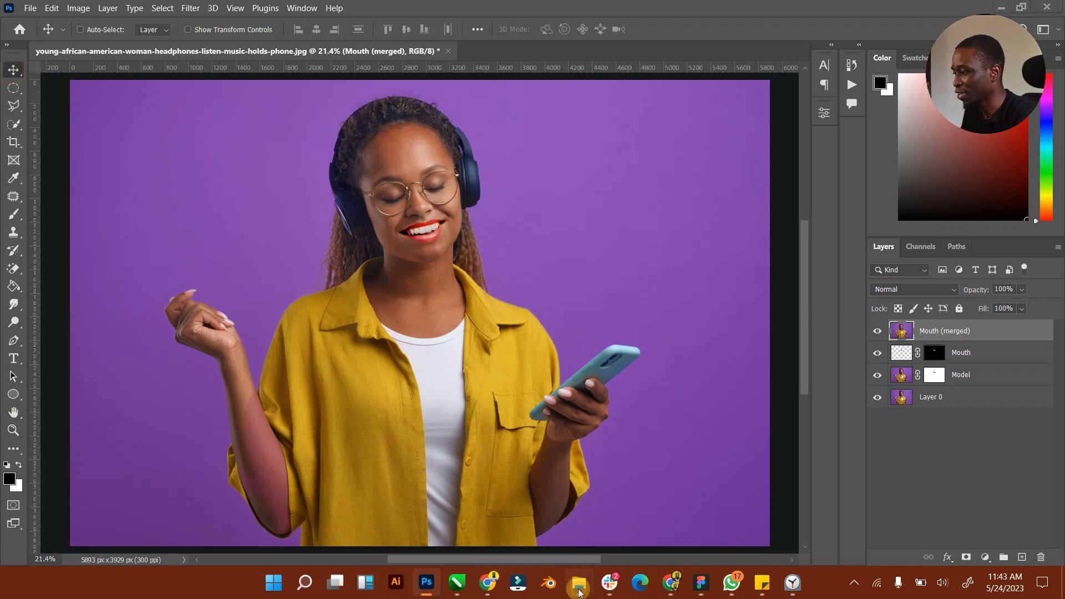
# Step: Find the "businesswoman-executive-professional-success-concept copy" image in the Image folder in File Explorer and open it in Photoshop
pyautogui.moveTo(578, 593)
pyautogui.click(370, 525)
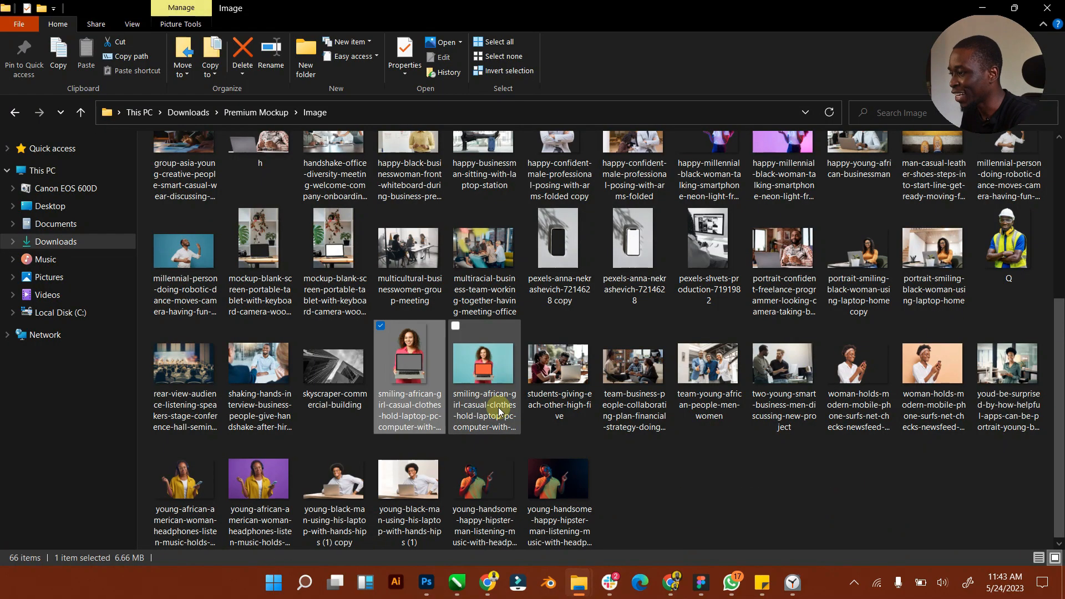
pyautogui.scroll(5, 498, 407)
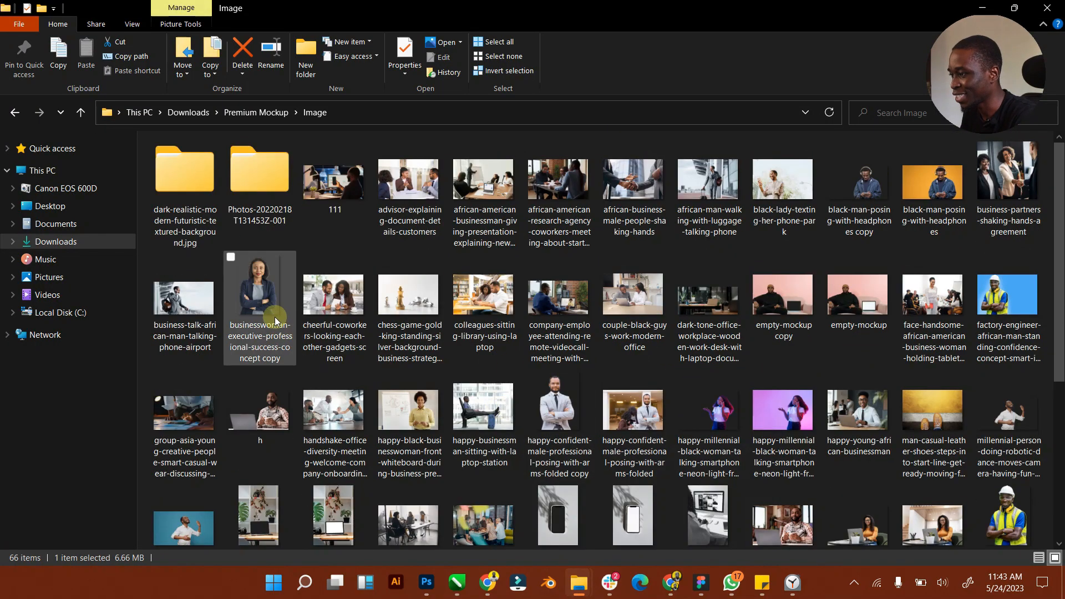
pyautogui.rightClick(251, 284)
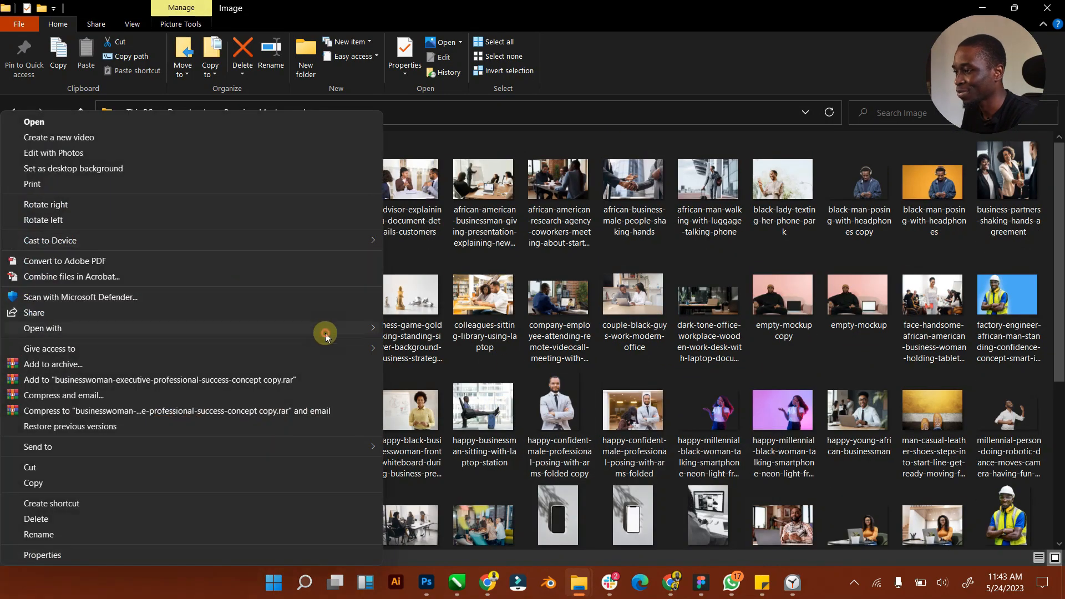
pyautogui.moveTo(326, 336)
pyautogui.click(432, 360)
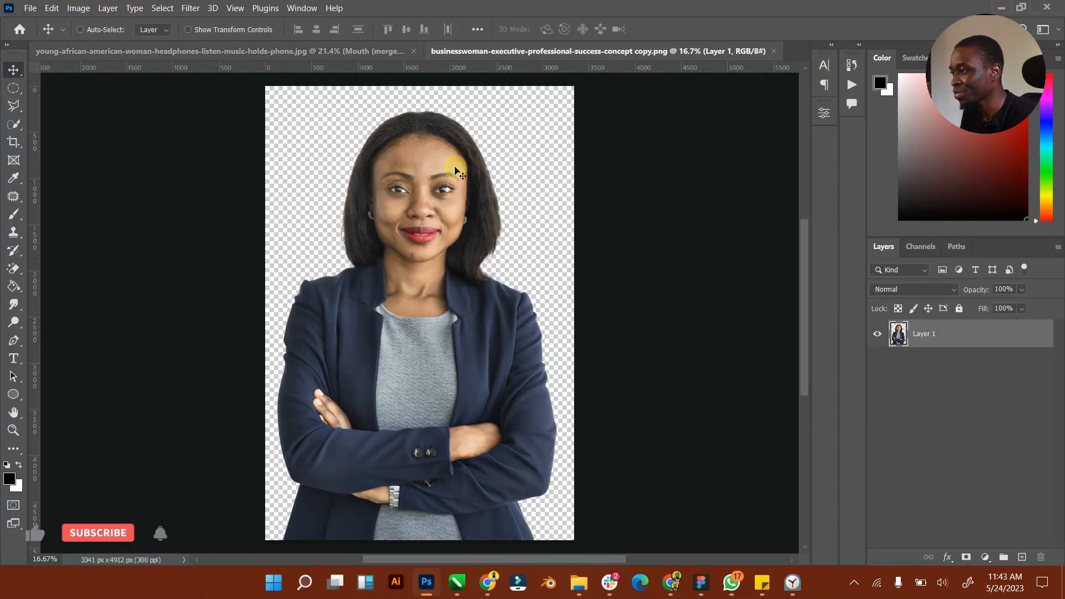
# Step: Delete the Mouth (merged), Mouth and Model layers from the headphones portrait, keeping only Layer 0
pyautogui.click(304, 51)
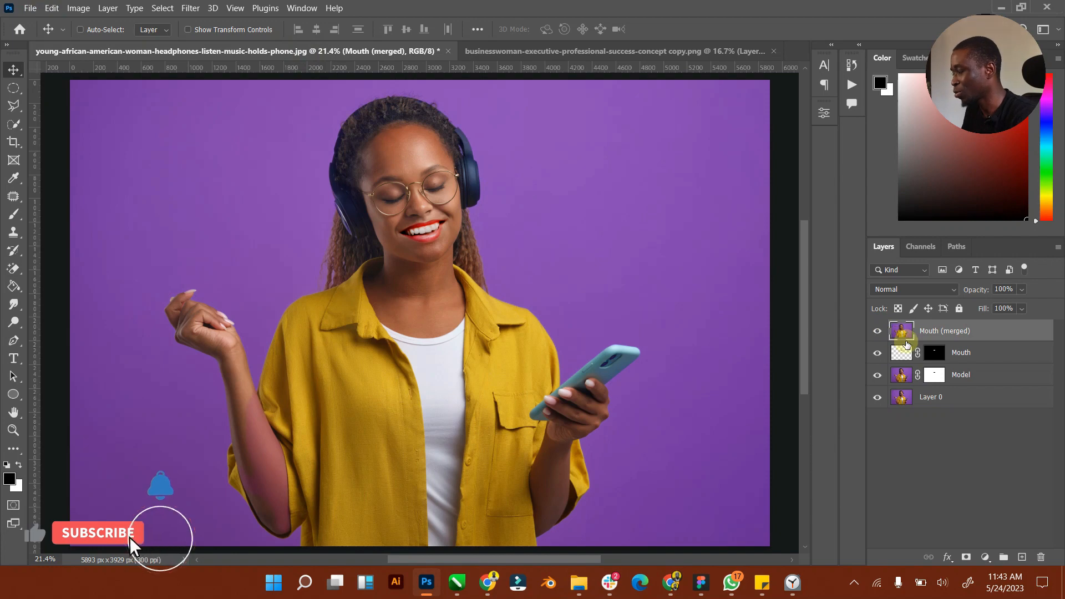
pyautogui.keyDown('shift'); pyautogui.click(976, 375); pyautogui.keyUp('shift')
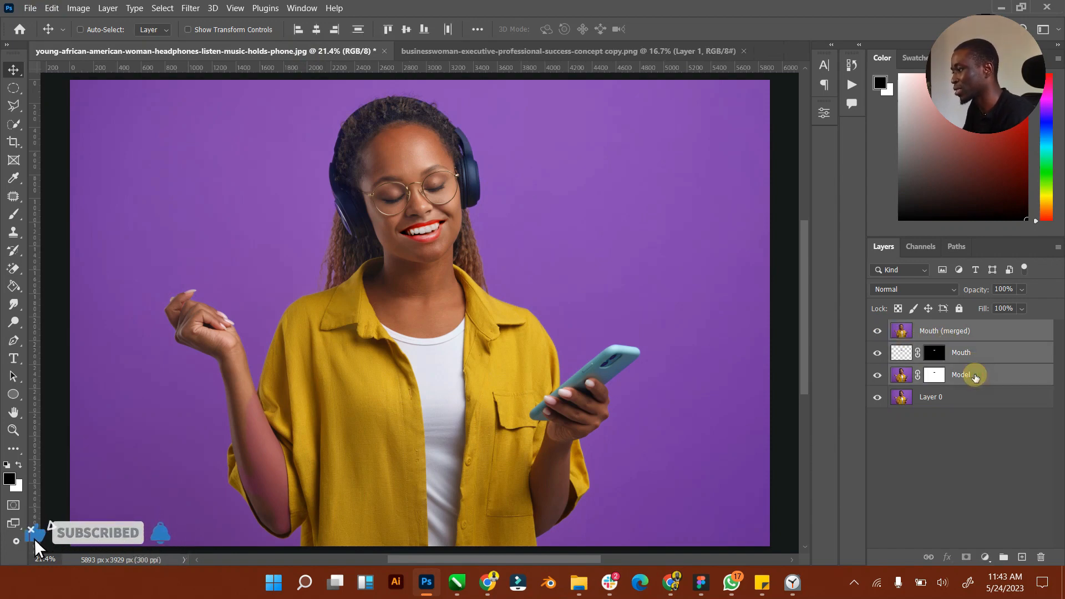
pyautogui.press('Delete')
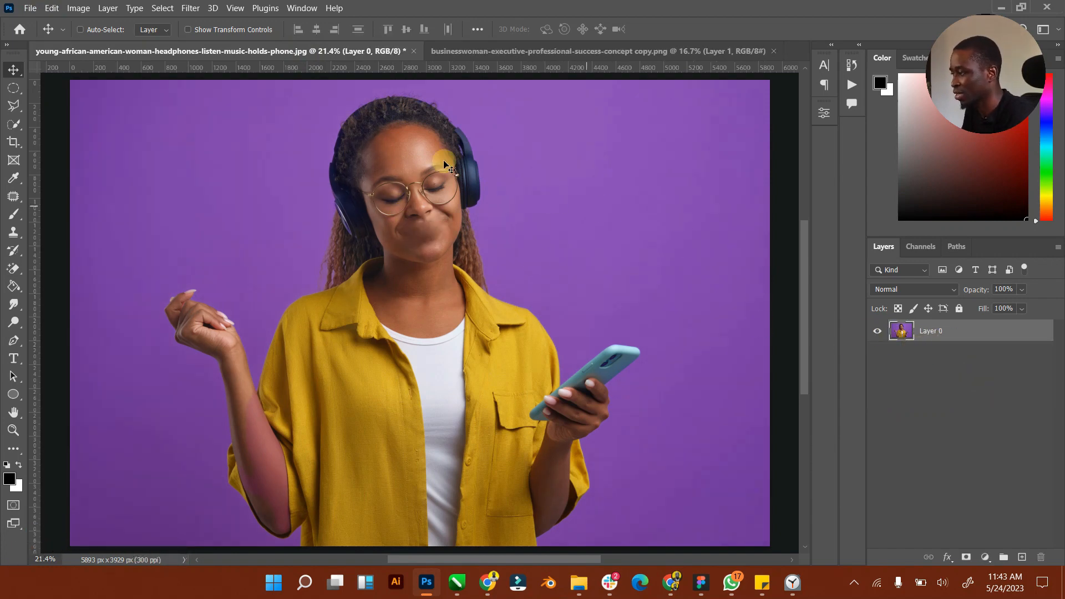
# Step: Outline the businesswoman's lips with a narrow margin of skin using the Polygonal Lasso, and copy the selection to a new layer
pyautogui.click(522, 50)
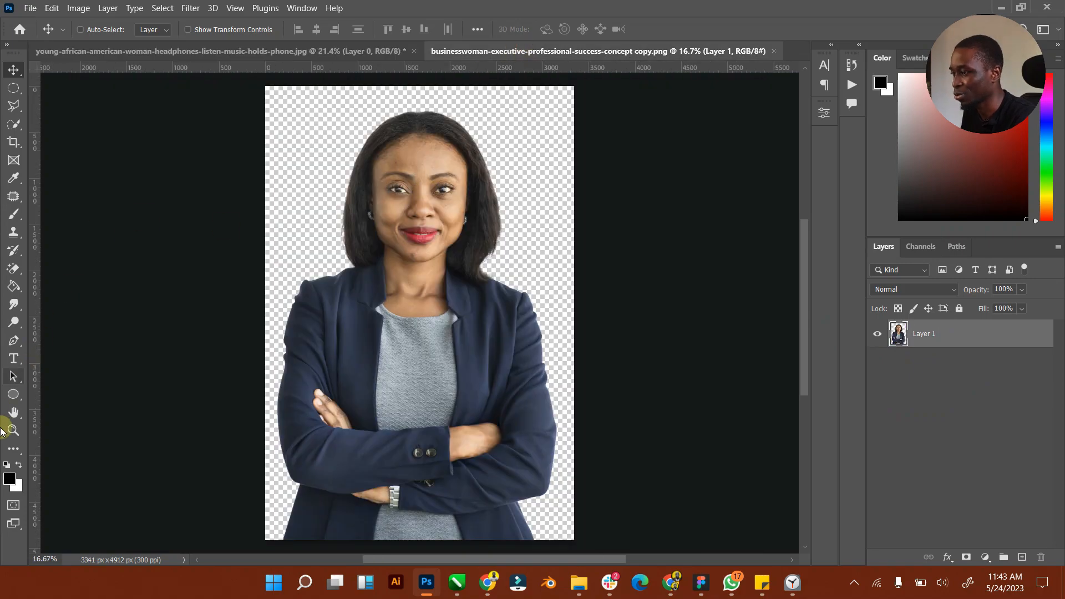
pyautogui.press('z')
pyautogui.moveTo(408, 219); pyautogui.dragTo(488, 280)
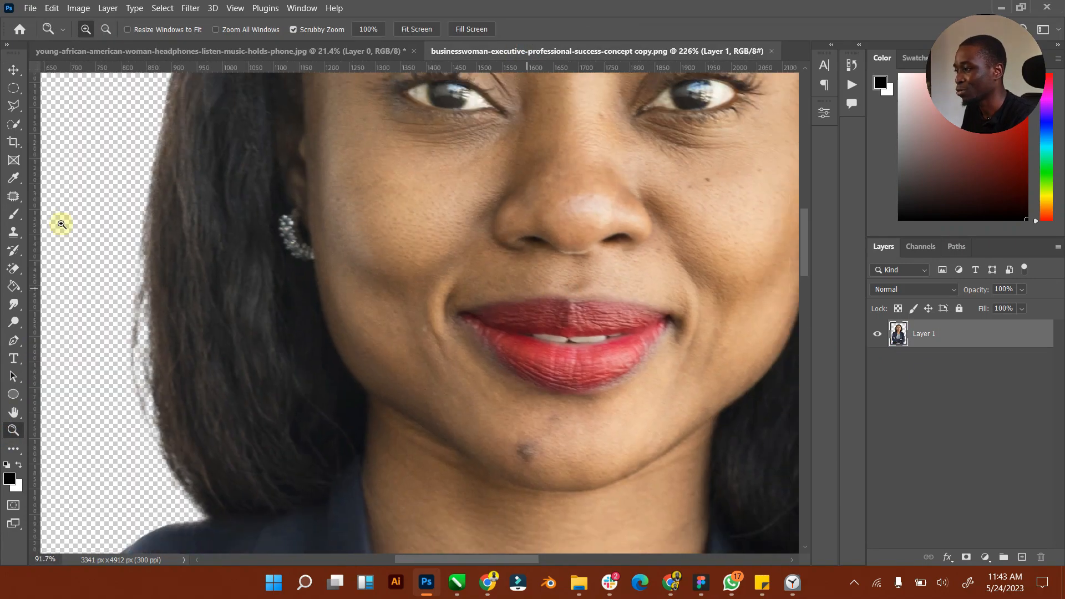
pyautogui.click(13, 105)
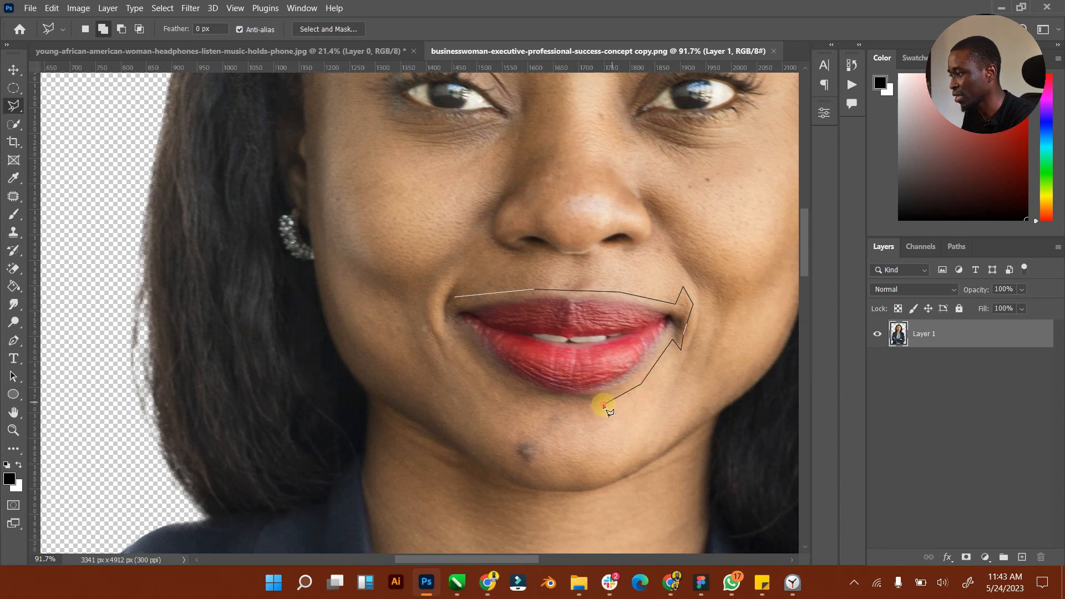
pyautogui.click(445, 335)
pyautogui.click(441, 307)
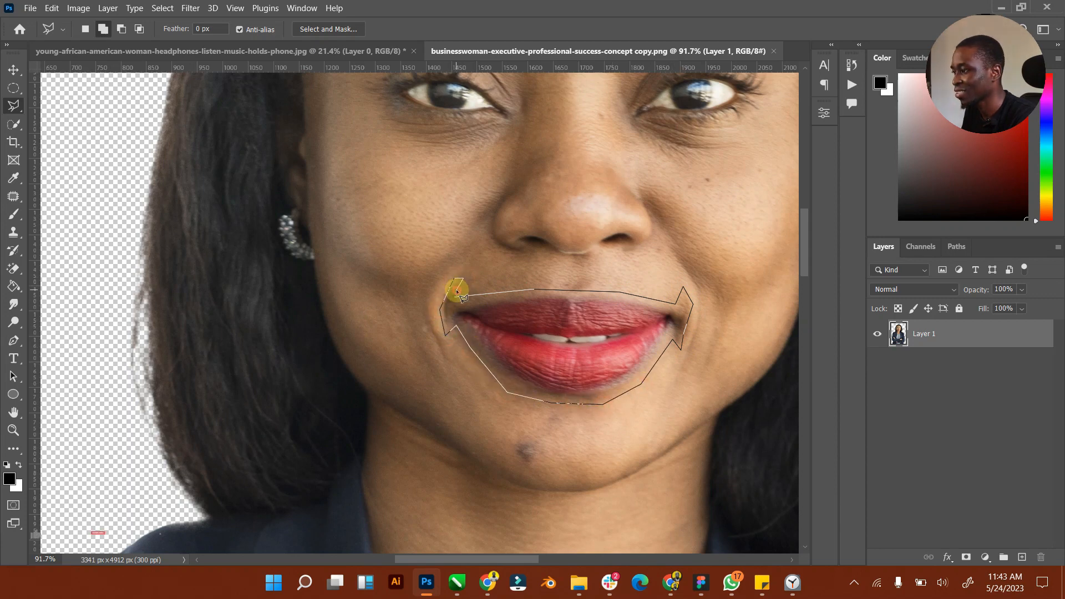
pyautogui.click(457, 290)
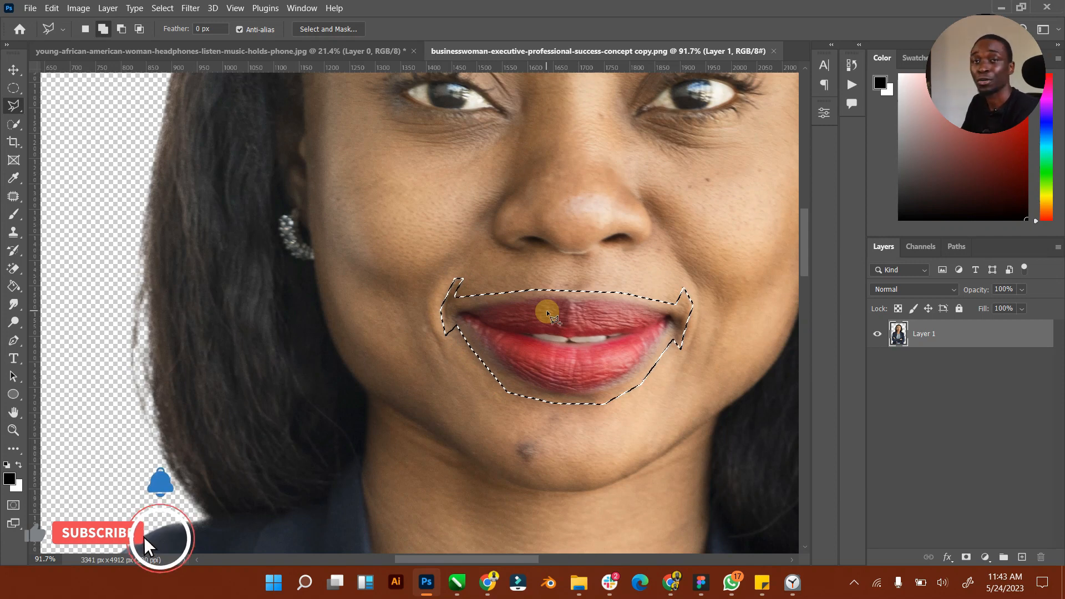
pyautogui.hotkey('ctrl', 'j')
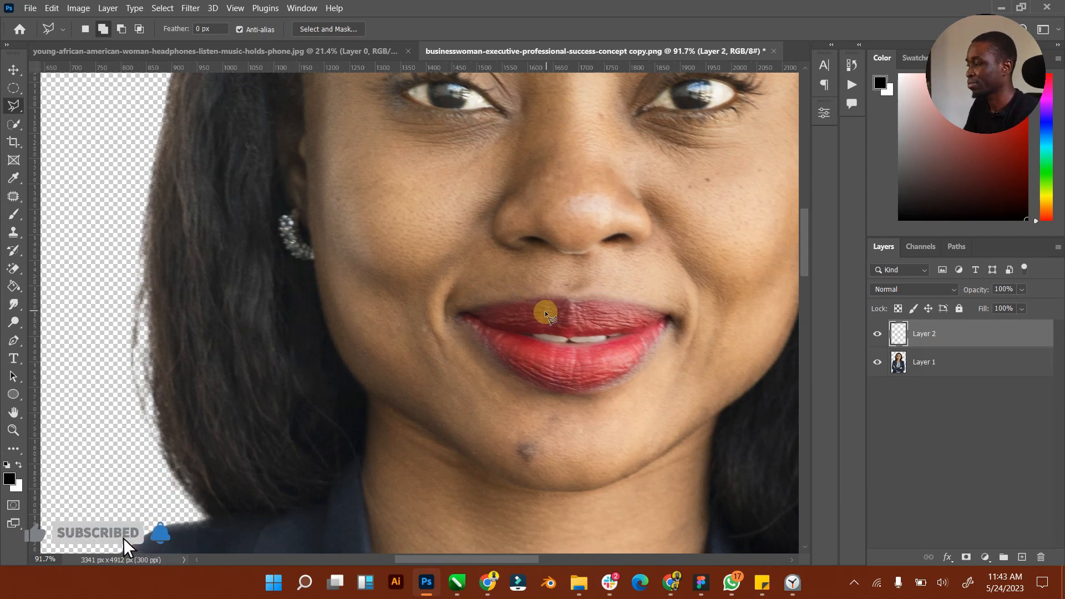
# Step: Try to move the lip cutout from the businesswoman image directly into the headphones portrait's document
pyautogui.click(13, 71)
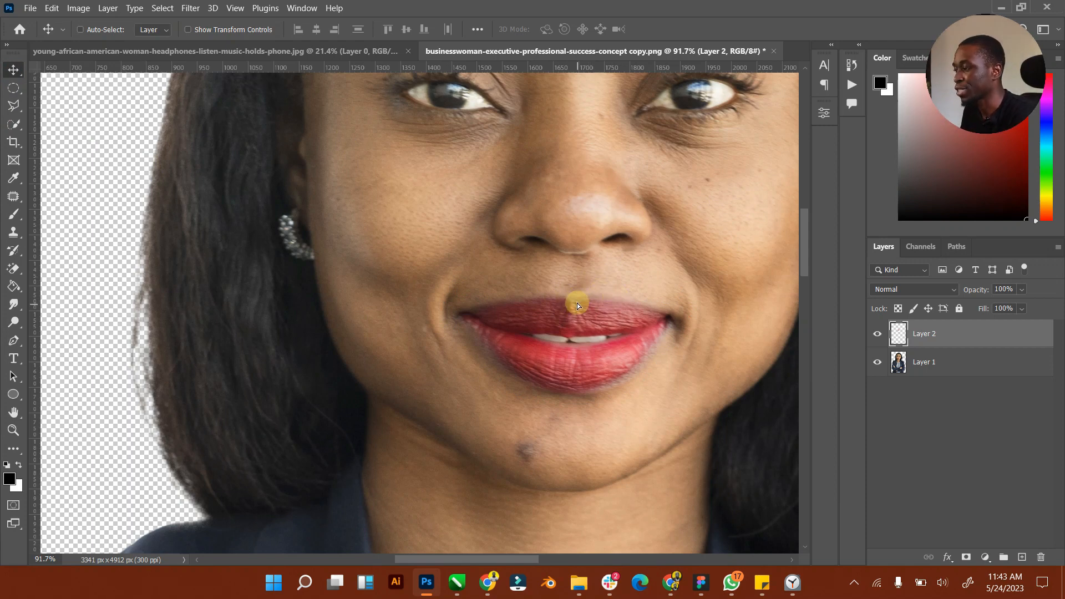
pyautogui.moveTo(576, 303); pyautogui.dragTo(291, 50)
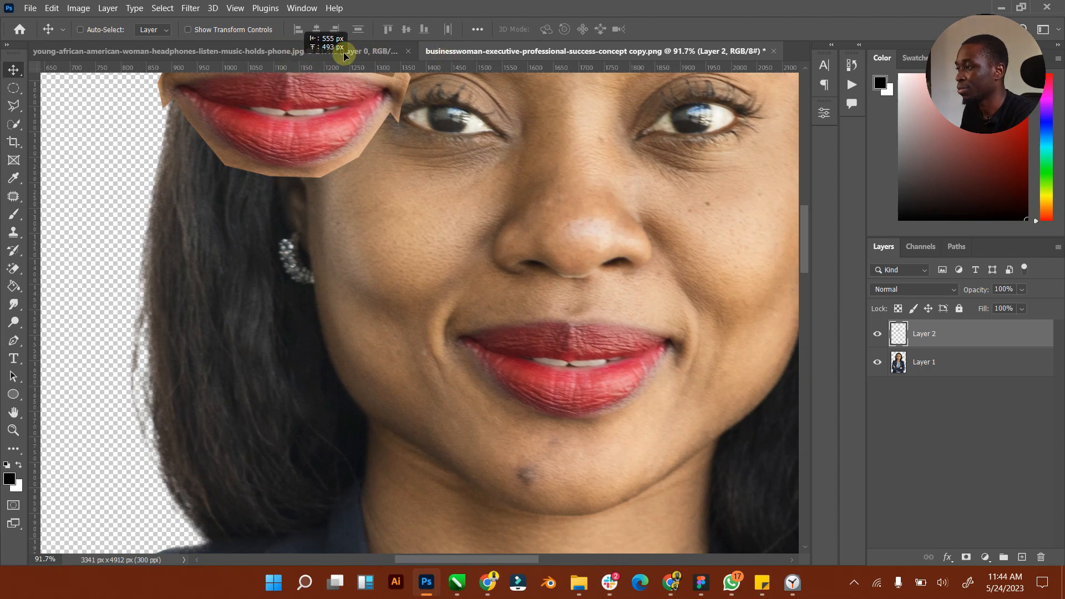
pyautogui.moveTo(377, 153); pyautogui.dragTo(257, 67)
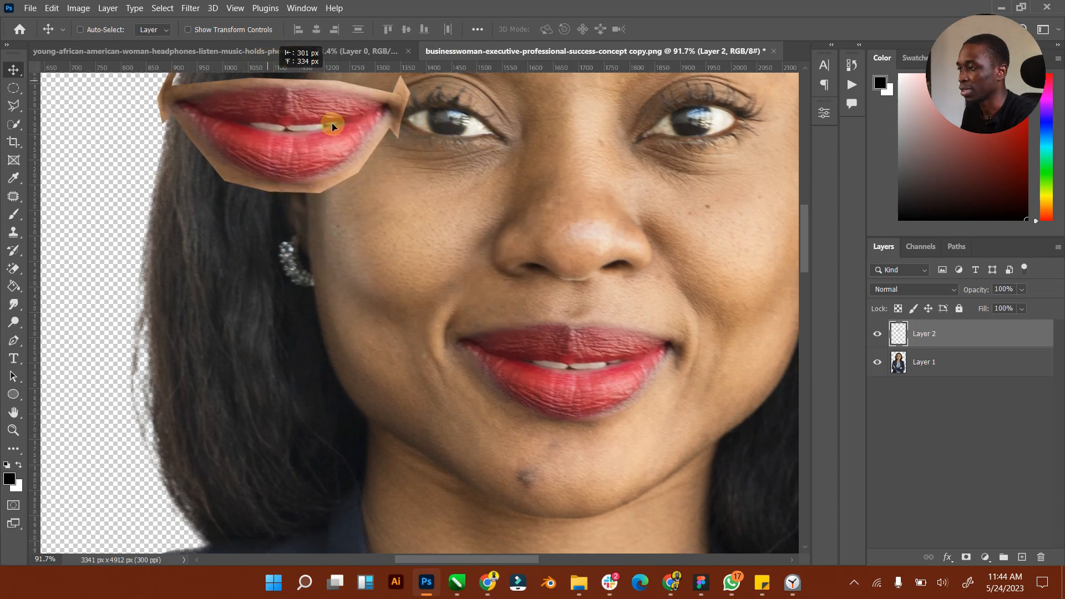
pyautogui.moveTo(331, 126); pyautogui.dragTo(462, 245)
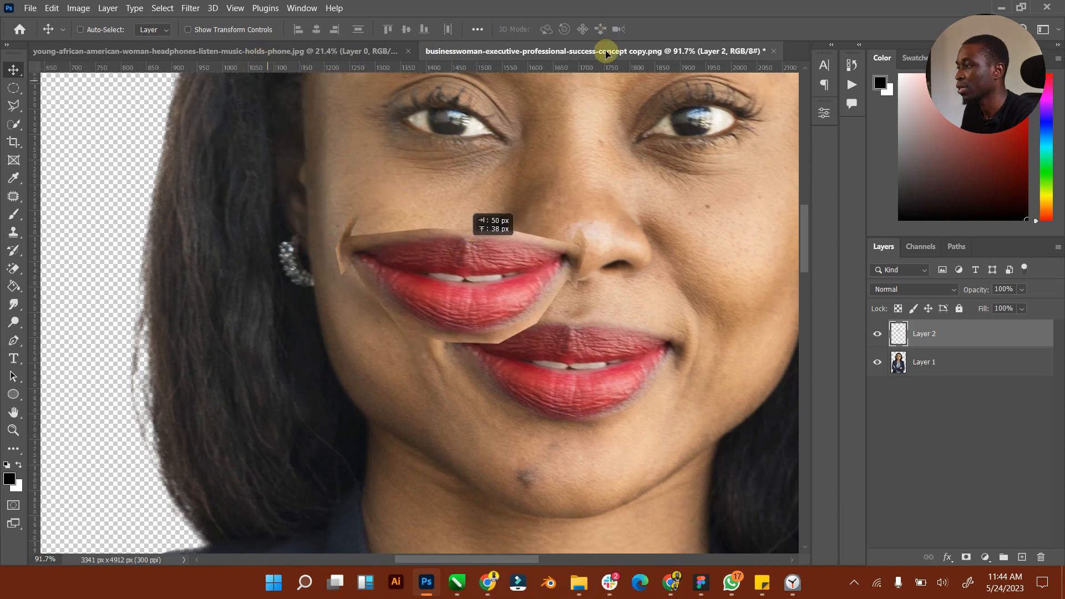
# Step: Float the businesswoman document, copy its lip layer into the headphones portrait, and close the businesswoman file without saving
pyautogui.moveTo(606, 53); pyautogui.dragTo(582, 133)
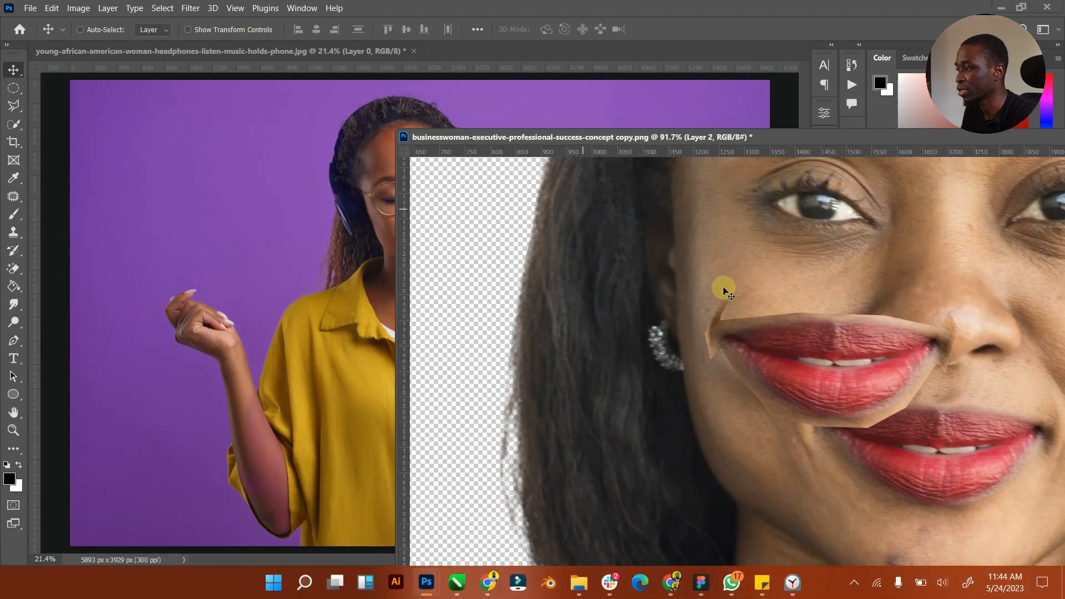
pyautogui.moveTo(780, 341); pyautogui.dragTo(215, 201)
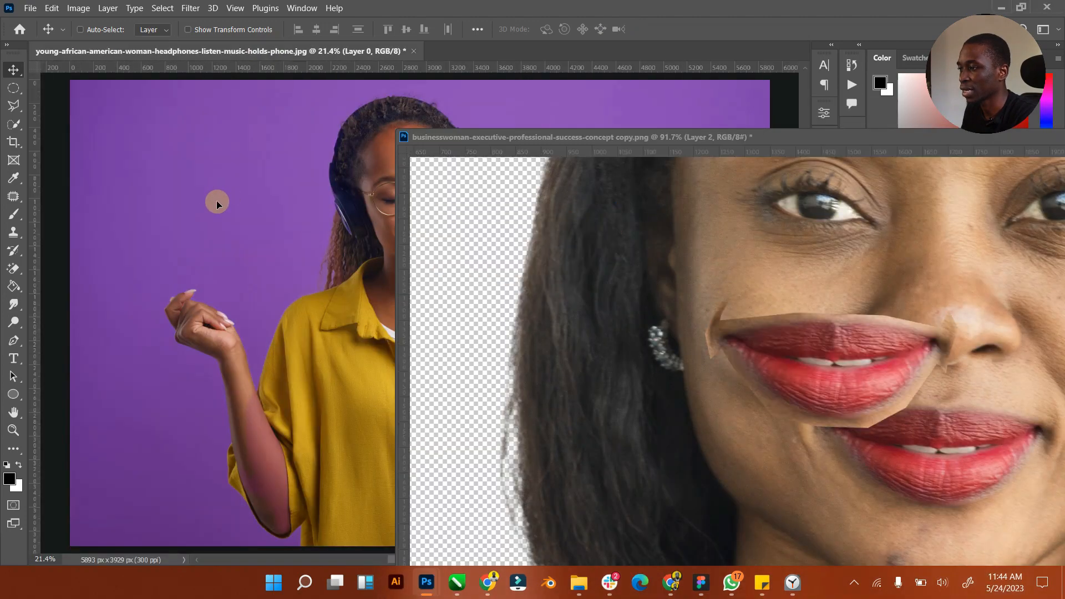
pyautogui.doubleClick(745, 141)
pyautogui.click(870, 127)
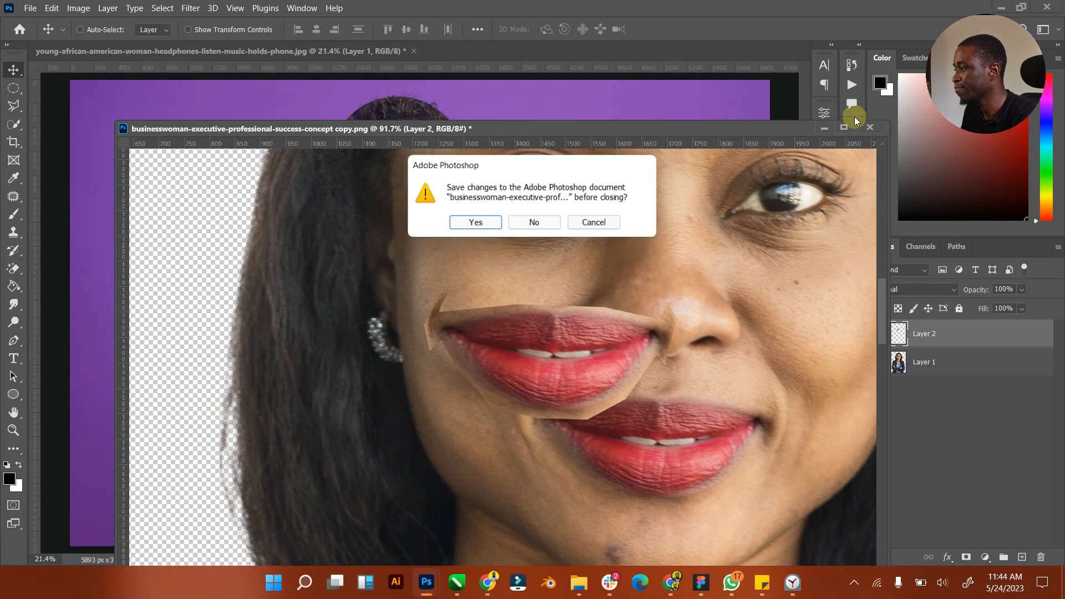
pyautogui.click(532, 224)
# Step: Place the copied lips over the woman's mouth and turn on the transform controls for the layer
pyautogui.moveTo(236, 209); pyautogui.dragTo(516, 209)
pyautogui.click(14, 430)
pyautogui.click(13, 69)
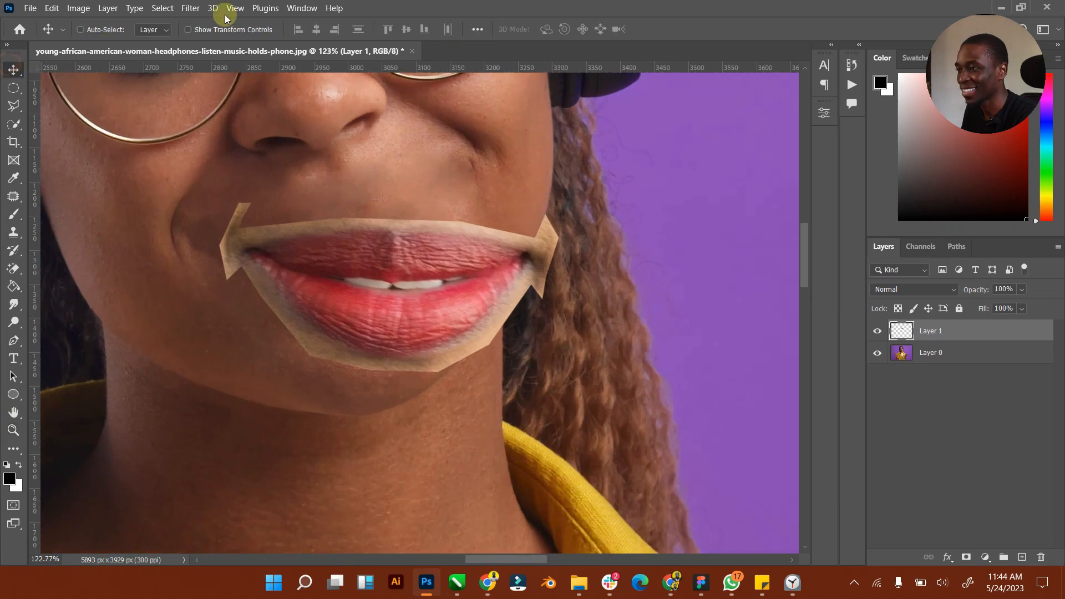
pyautogui.click(214, 31)
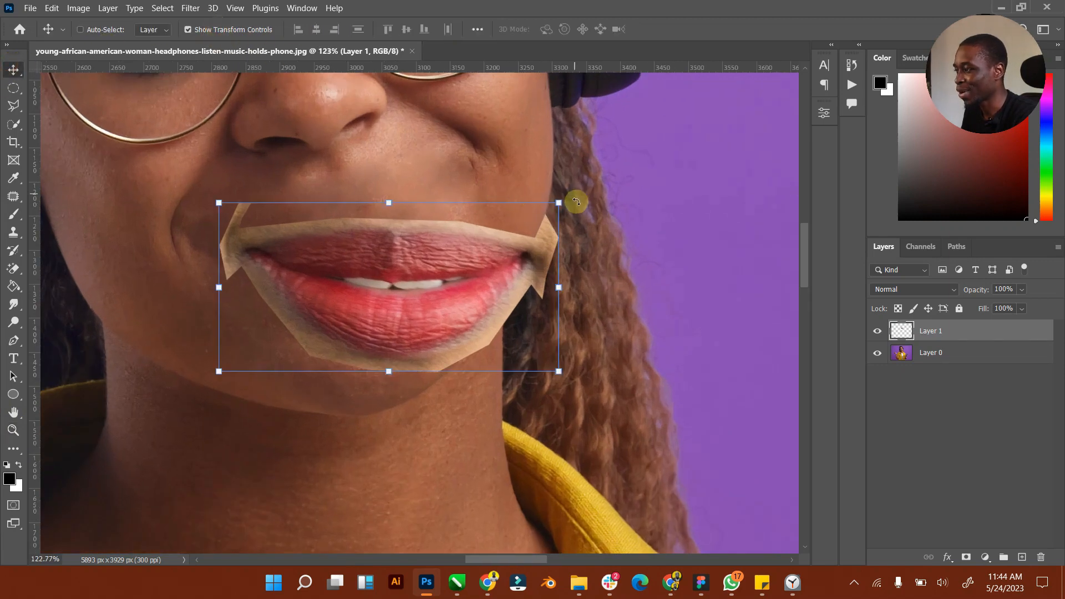
# Step: Scale the lips to about 91%, rotate them about -15° to follow her smile, align them over the mouth, and apply the transform
pyautogui.moveTo(564, 203); pyautogui.dragTo(544, 212)
pyautogui.moveTo(473, 256); pyautogui.dragTo(437, 206)
pyautogui.moveTo(509, 213); pyautogui.dragTo(507, 199)
pyautogui.moveTo(426, 215); pyautogui.dragTo(427, 213)
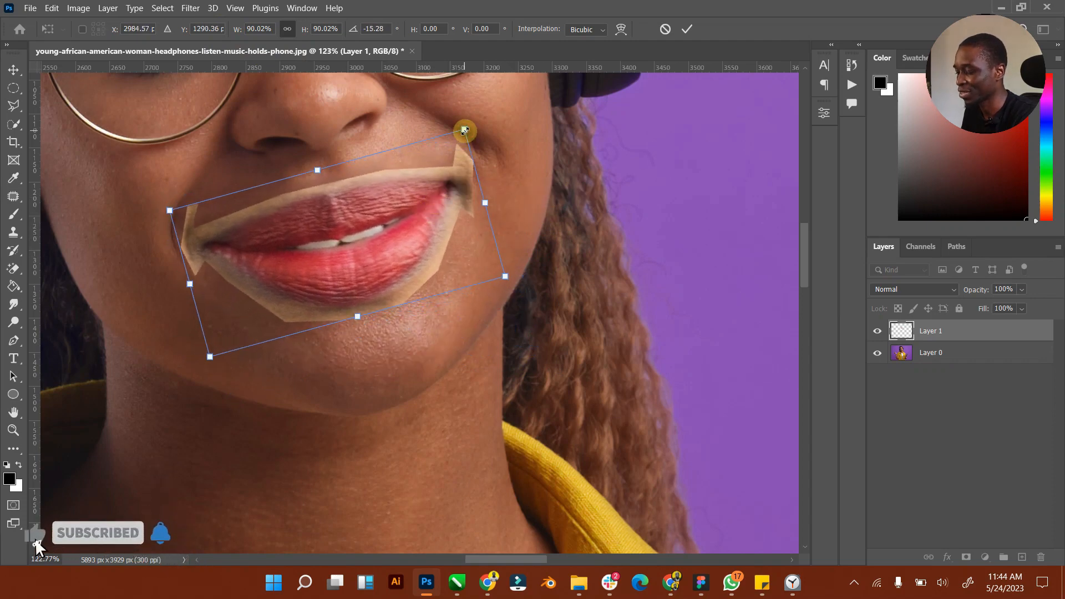
pyautogui.moveTo(465, 131); pyautogui.dragTo(455, 145)
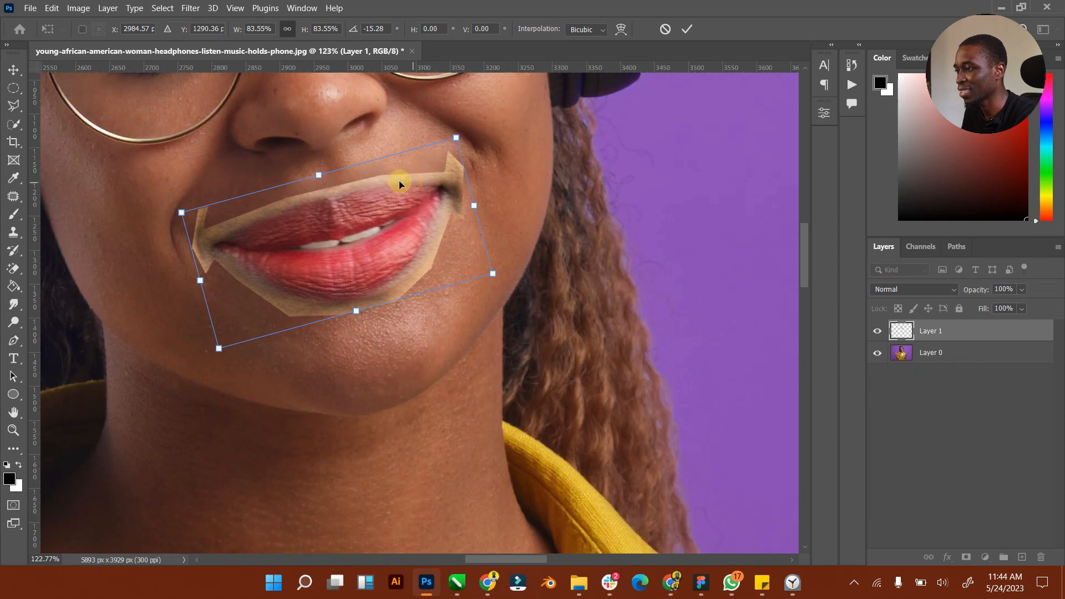
pyautogui.moveTo(399, 181); pyautogui.dragTo(379, 178)
pyautogui.moveTo(439, 137); pyautogui.dragTo(458, 107)
pyautogui.moveTo(404, 178); pyautogui.dragTo(406, 190)
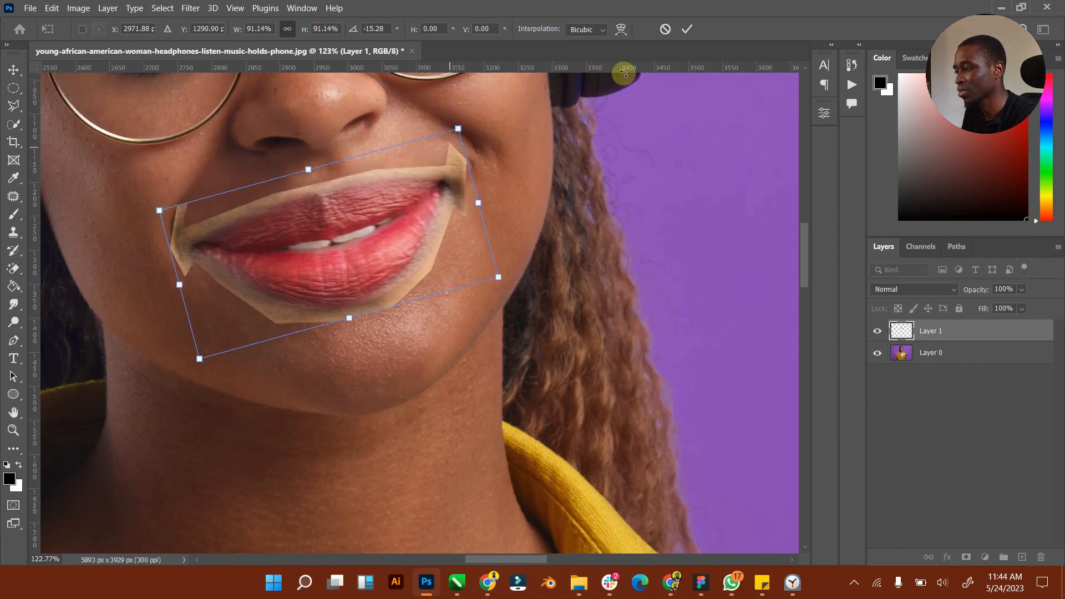
pyautogui.click(687, 29)
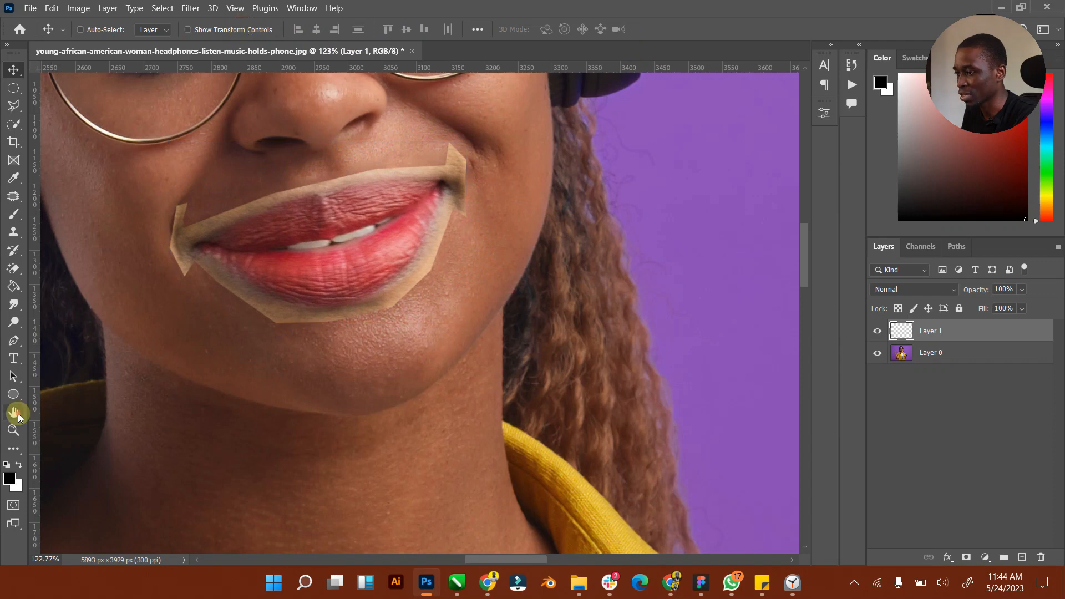
# Step: Scale the lips to about 93% to fit the whole face, apply the transform, and turn off the transform controls
pyautogui.doubleClick(15, 413)
pyautogui.click(14, 430)
pyautogui.moveTo(437, 225); pyautogui.dragTo(450, 240)
pyautogui.click(14, 70)
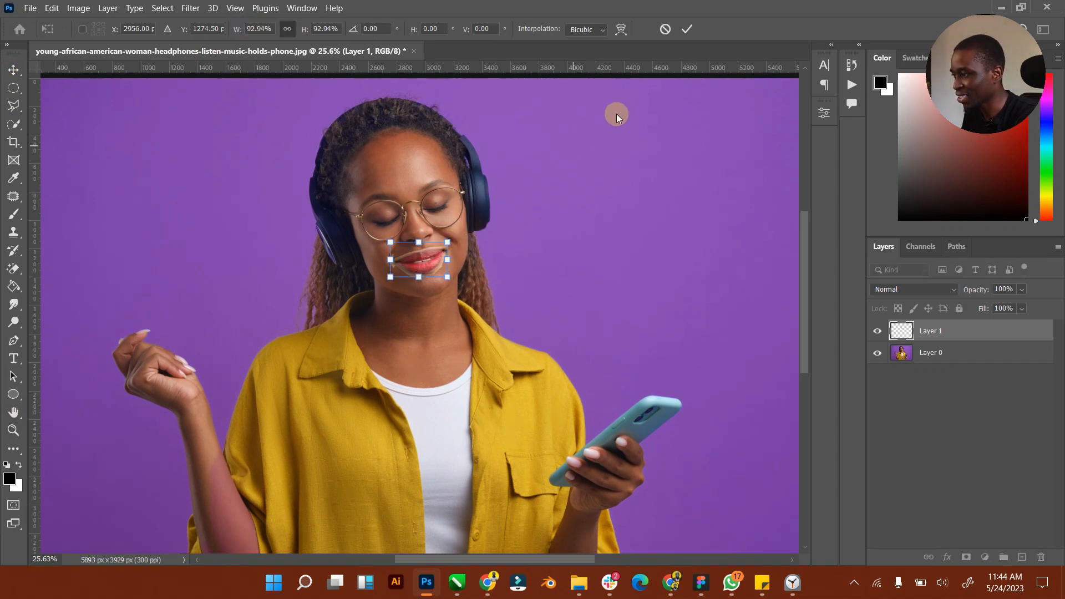
pyautogui.click(687, 29)
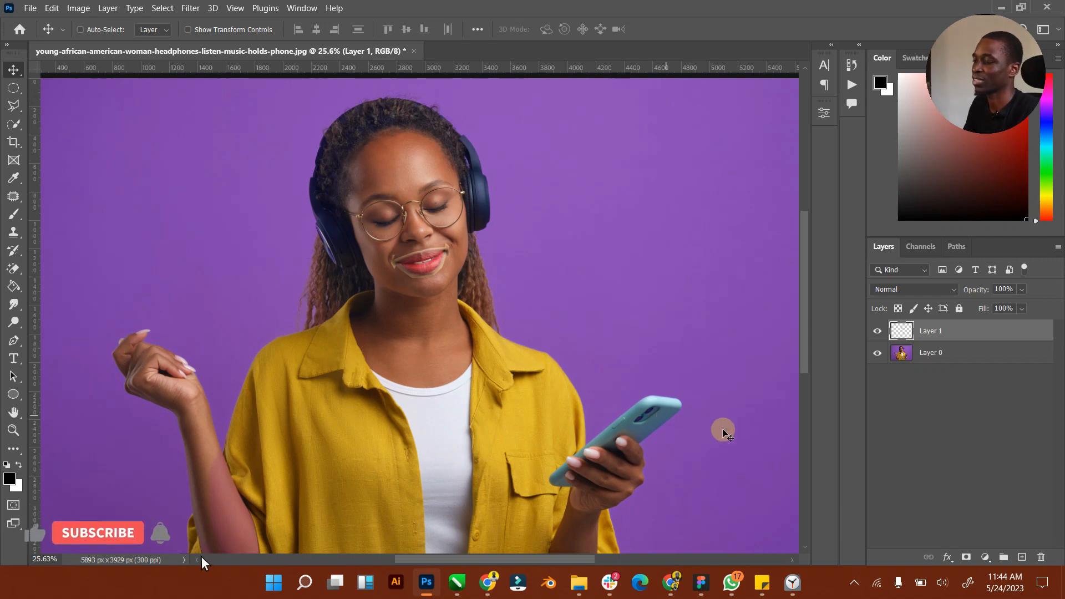
# Step: Duplicate Layer 0, then name the copy Model and the lips layer Mouth
pyautogui.click(963, 360)
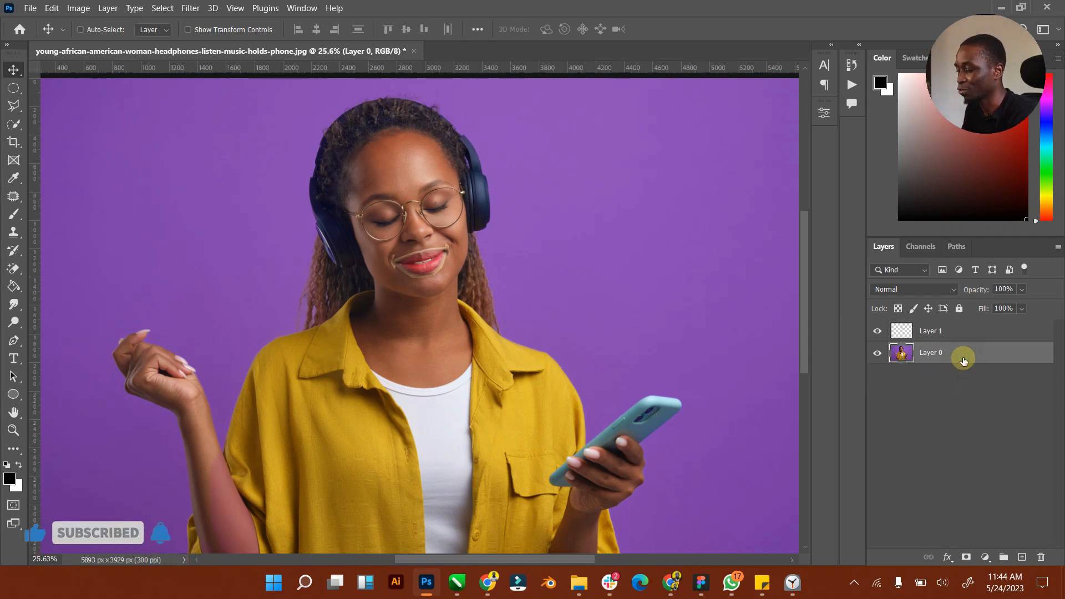
pyautogui.hotkey('ctrl', 'j')
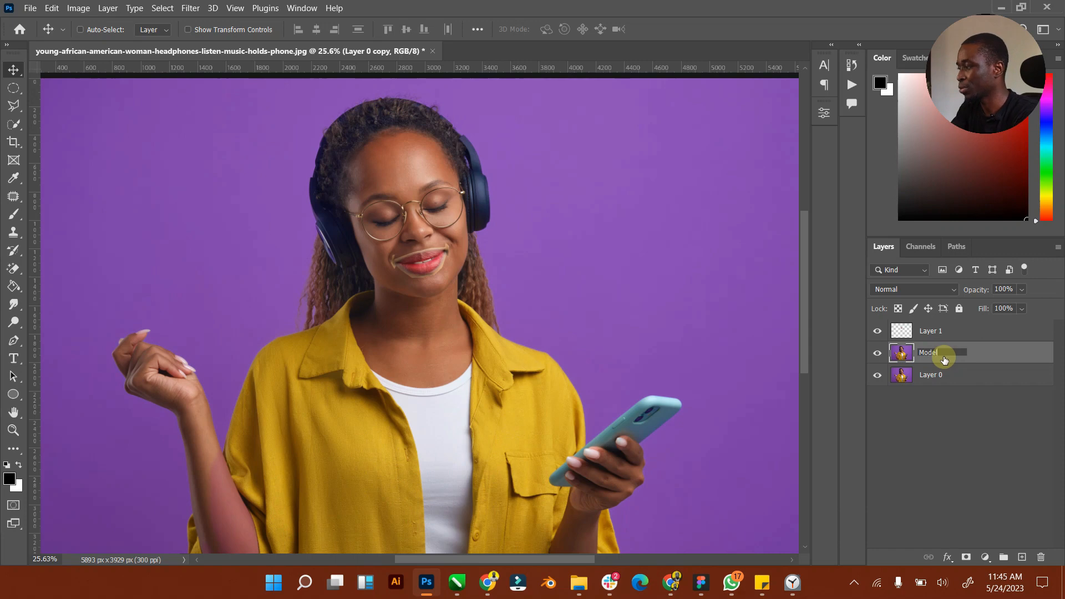
pyautogui.click(920, 330)
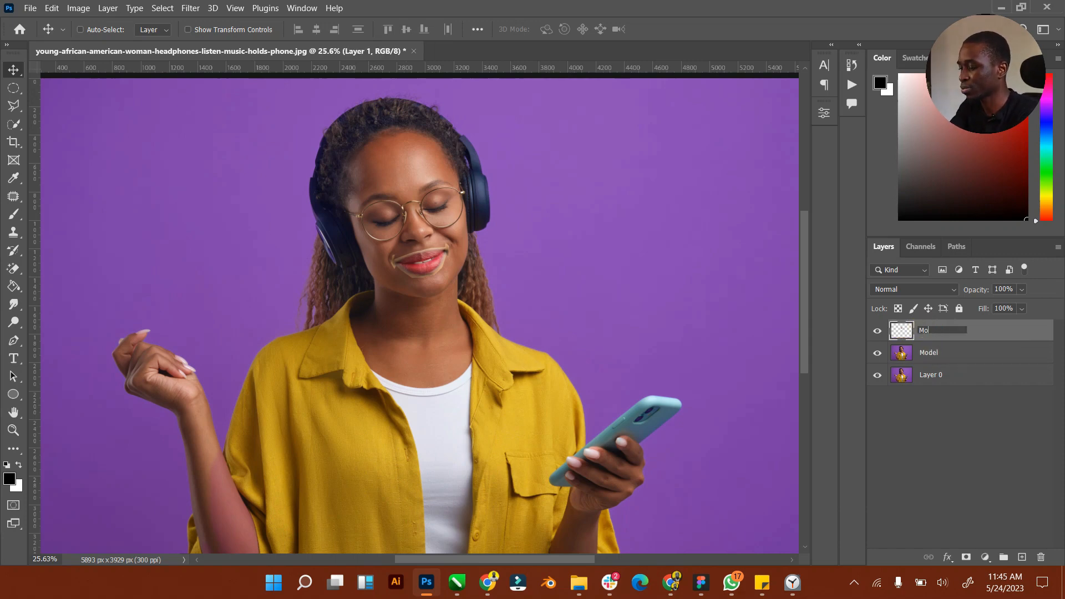
# Step: Auto-blend the Mouth and Model layers using Stack Images with seamless tones and content-aware fill of transparent areas
pyautogui.keyDown('ctrl'); pyautogui.click(938, 360); pyautogui.keyUp('ctrl')
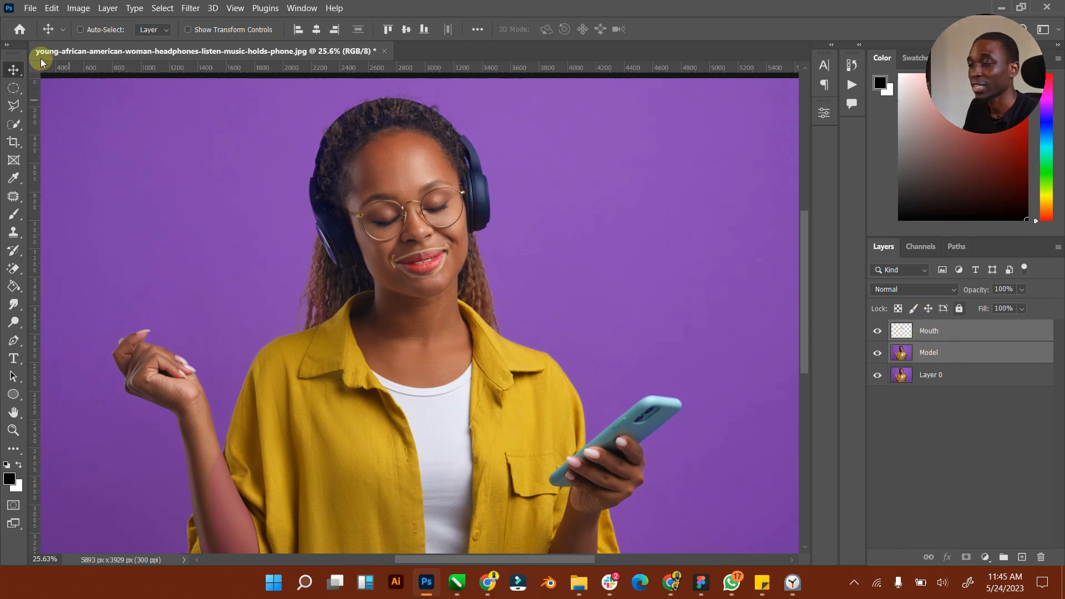
pyautogui.click(53, 8)
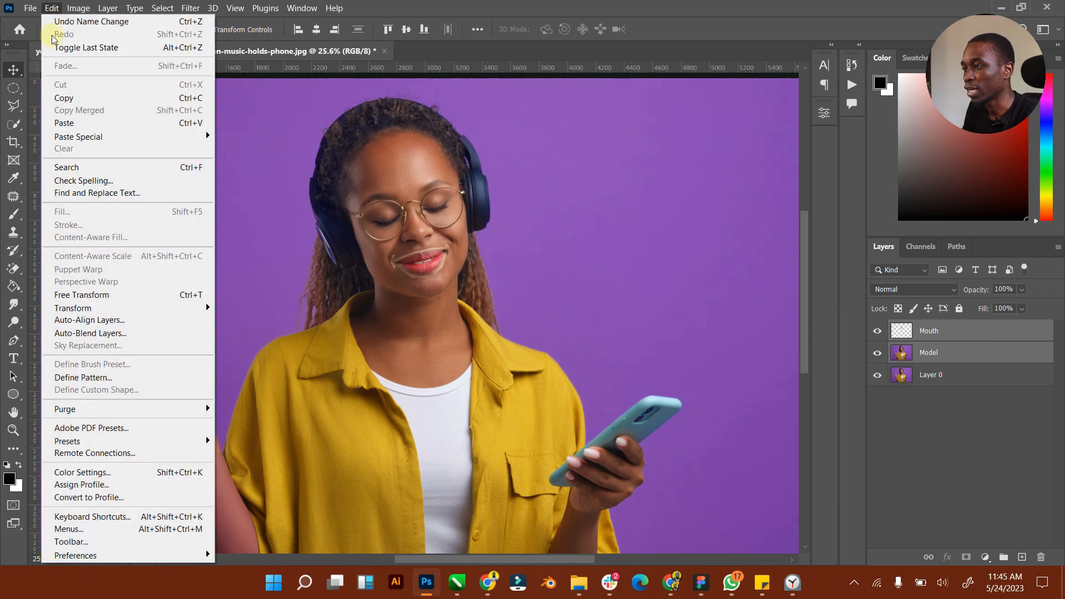
pyautogui.click(95, 333)
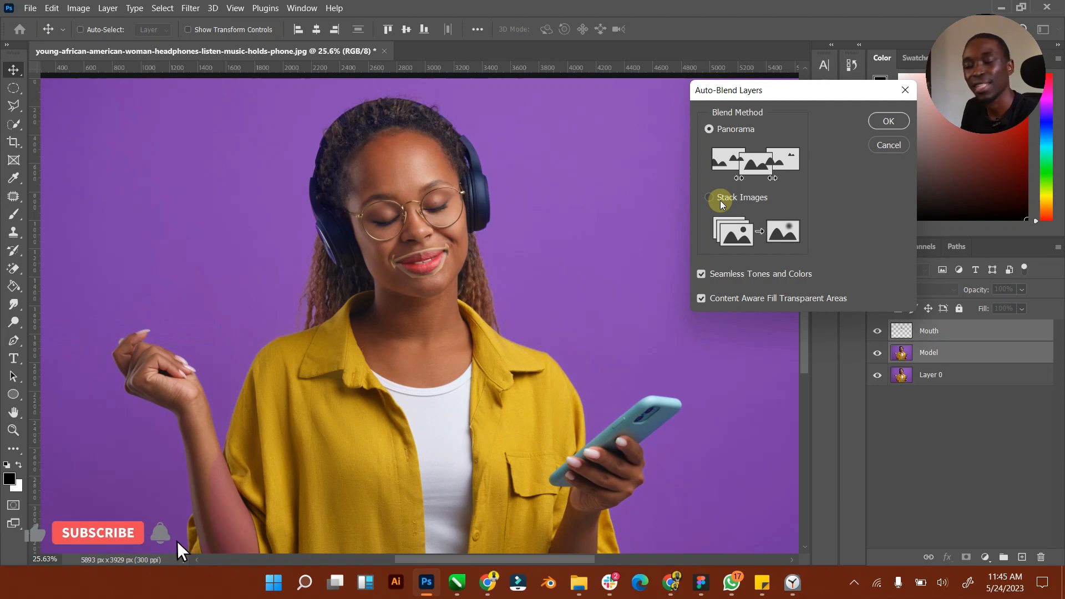
pyautogui.click(721, 201)
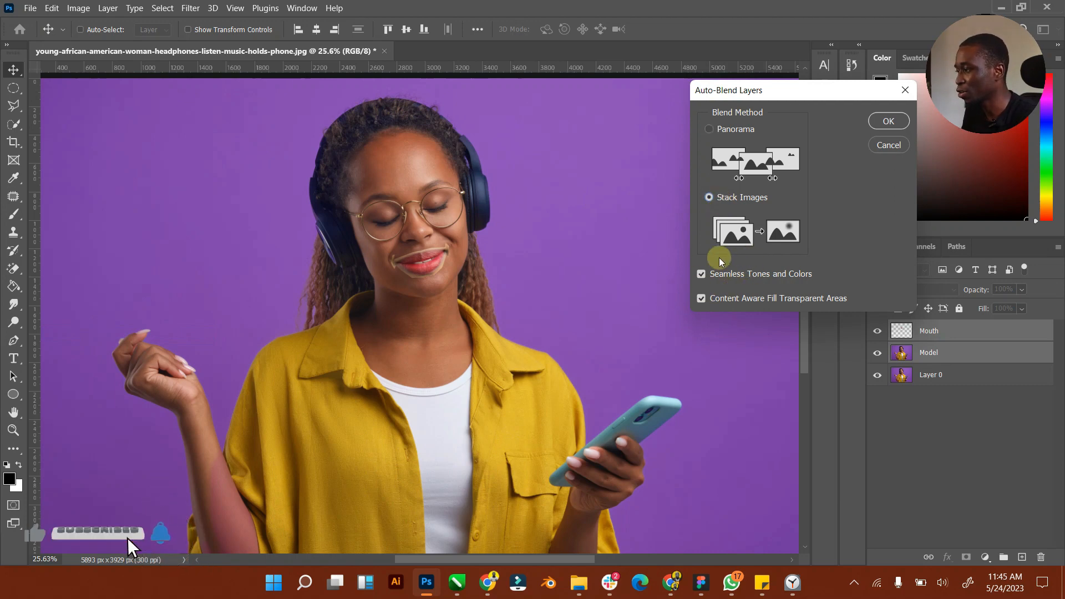
pyautogui.click(888, 121)
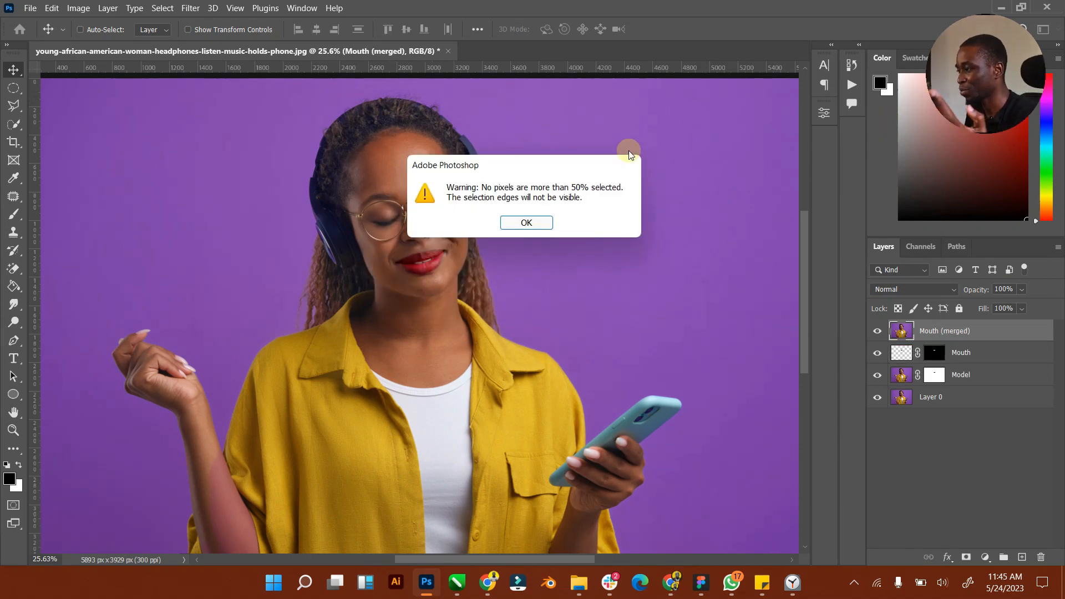
pyautogui.click(522, 225)
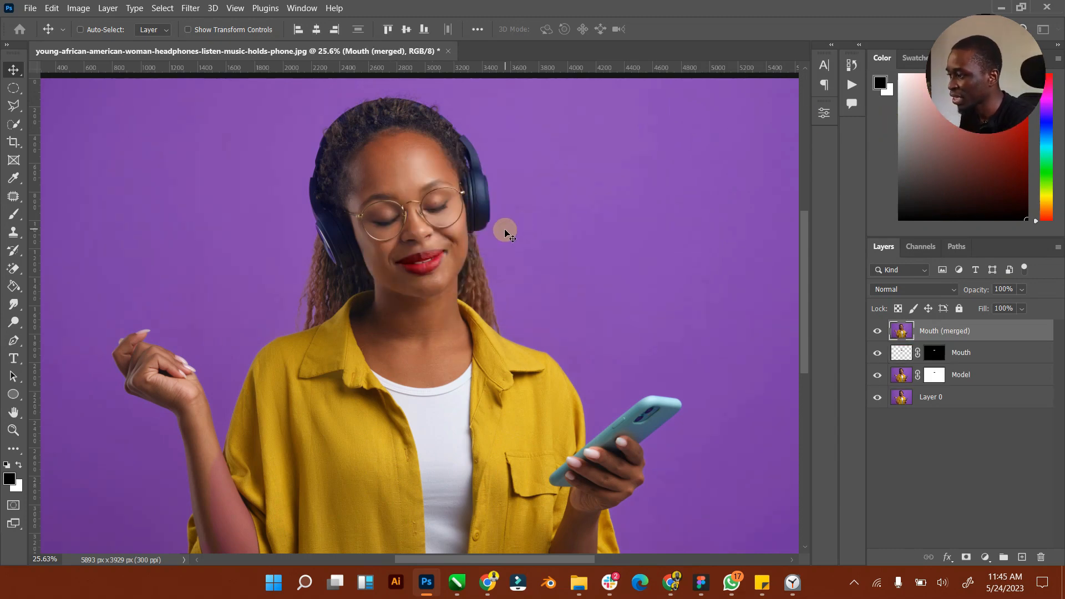
# Step: Undo the auto-blend and check the unblended Mouth layer against the original mouth up close
pyautogui.click(12, 432)
pyautogui.moveTo(544, 304)
pyautogui.mouseDown()
pyautogui.moveTo(498, 307)
pyautogui.moveTo(551, 296)
pyautogui.mouseUp()
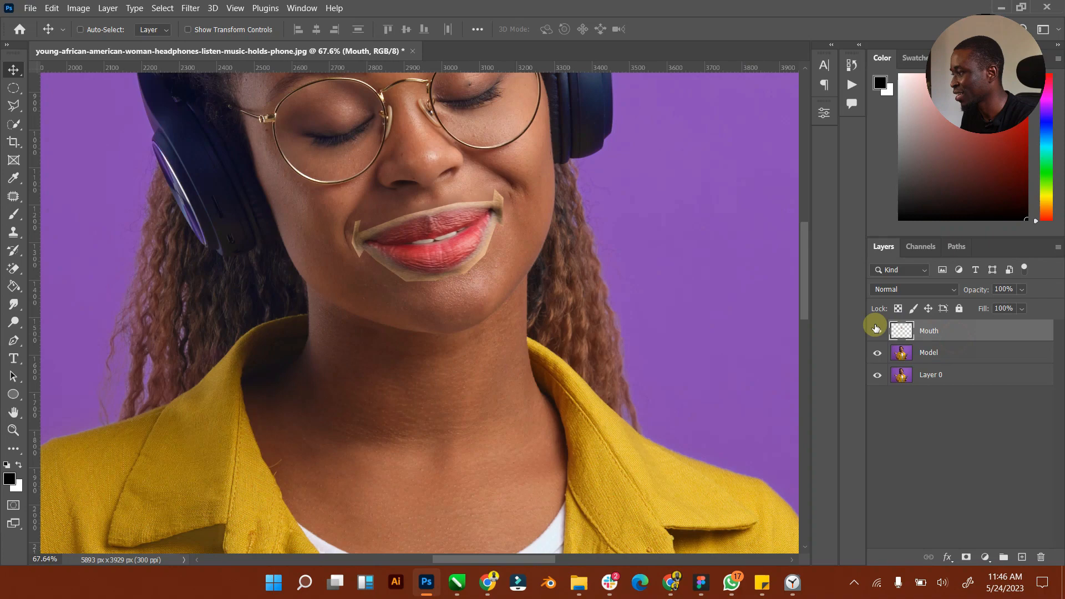
pyautogui.click(876, 329)
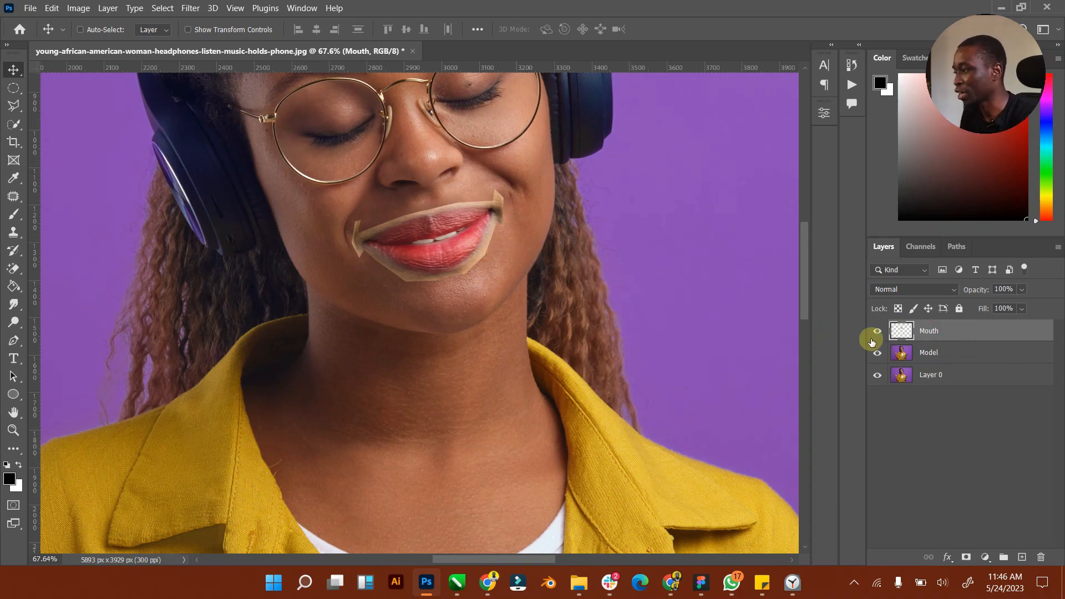
# Step: Raise the Mouth layer's saturation to +13 with a Hue/Saturation adjustment
pyautogui.click(76, 7)
pyautogui.moveTo(138, 41)
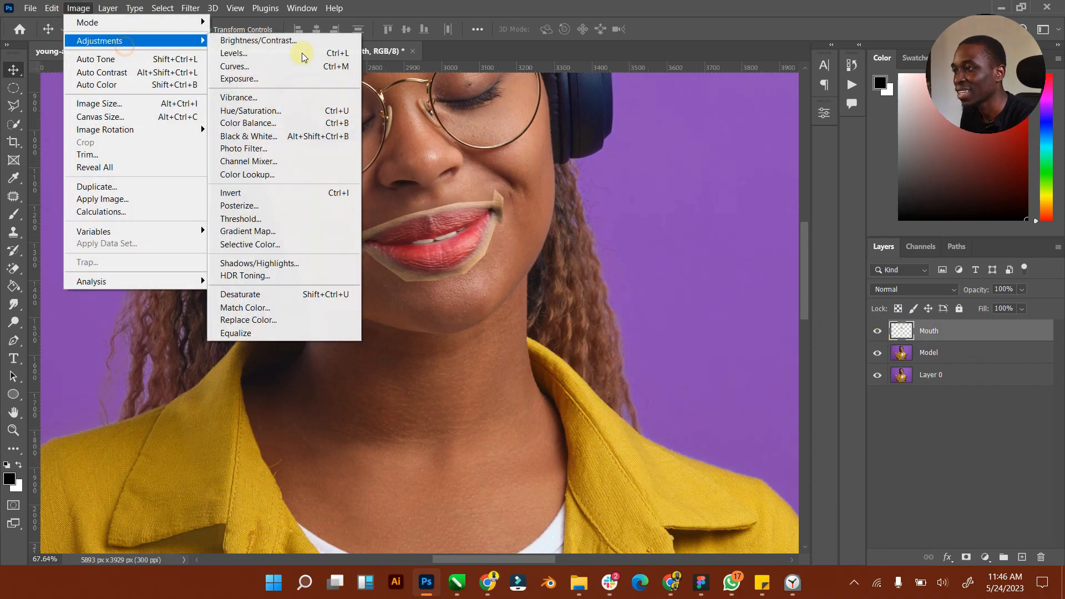
pyautogui.click(305, 110)
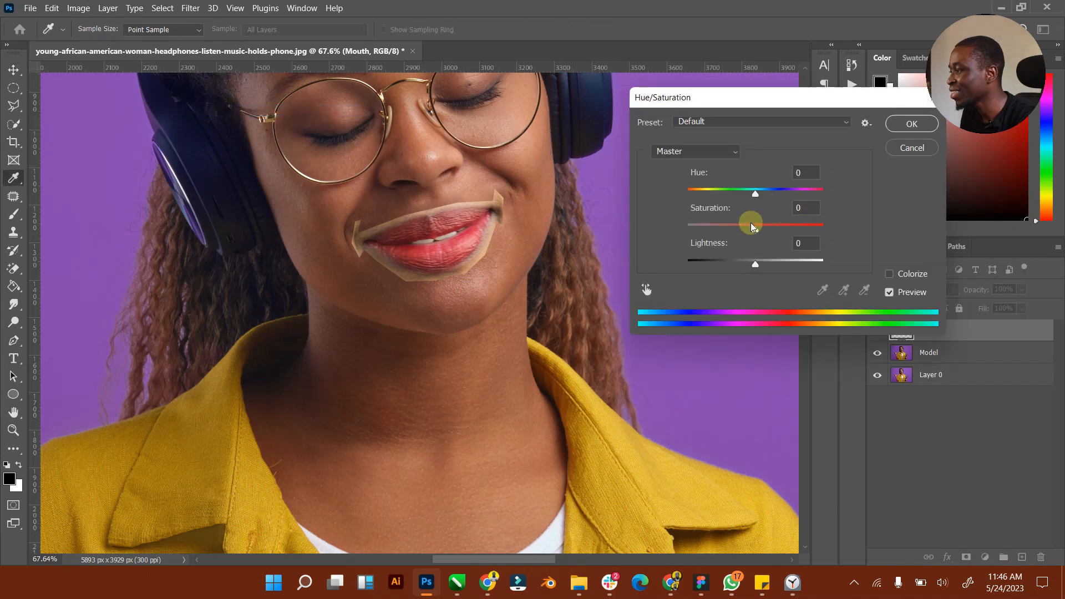
pyautogui.moveTo(756, 230); pyautogui.dragTo(763, 229)
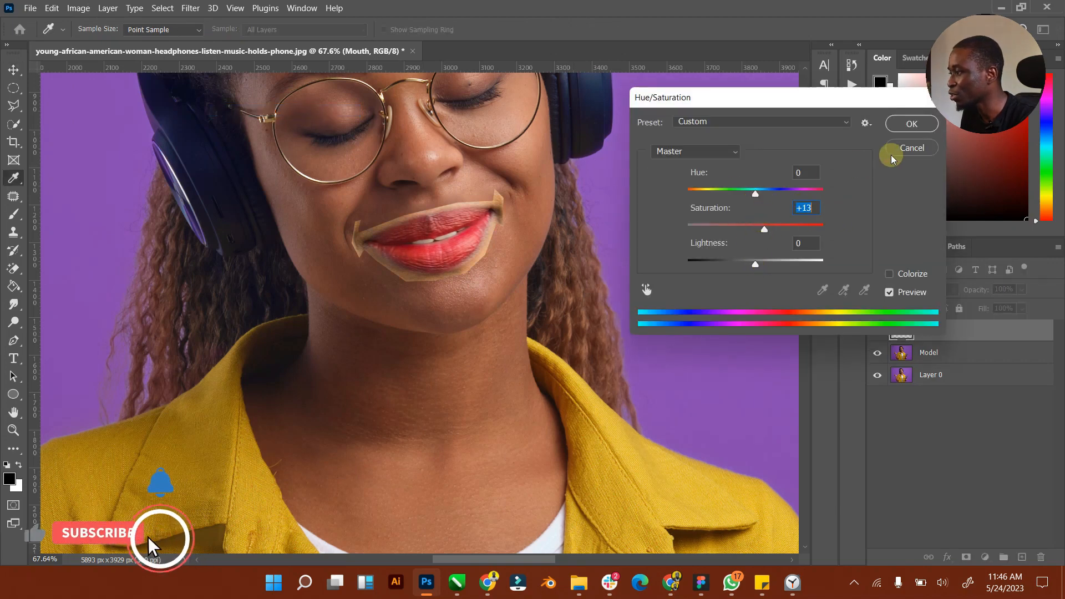
pyautogui.click(911, 123)
# Step: Apply a Brightness/Contrast adjustment to the Mouth layer with brightness 32 and contrast -20
pyautogui.click(79, 8)
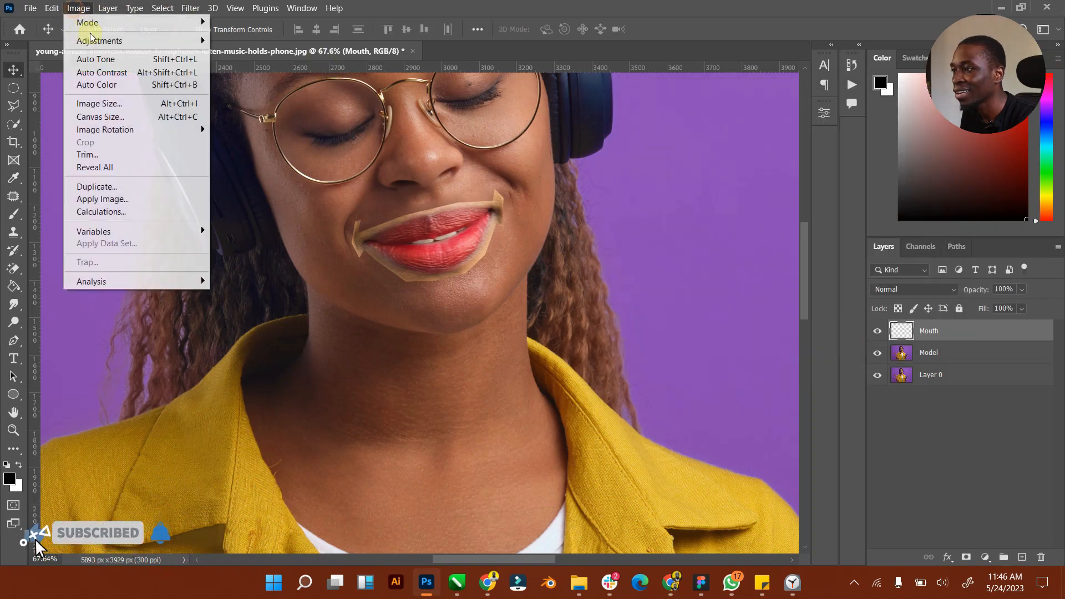
pyautogui.moveTo(99, 41)
pyautogui.click(249, 39)
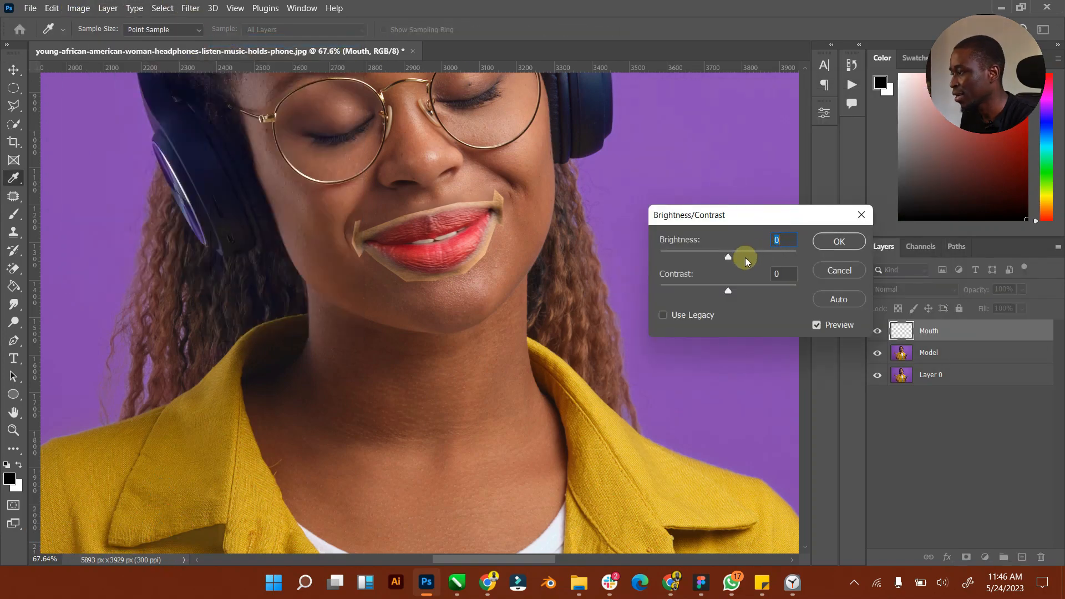
pyautogui.moveTo(730, 255); pyautogui.dragTo(746, 253)
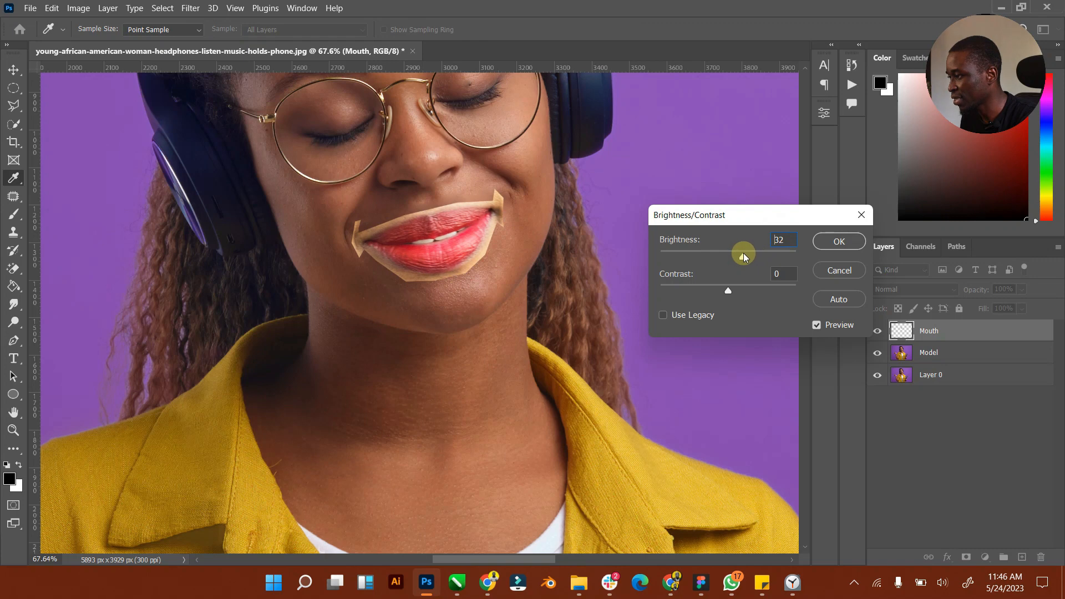
pyautogui.moveTo(728, 290); pyautogui.dragTo(716, 294)
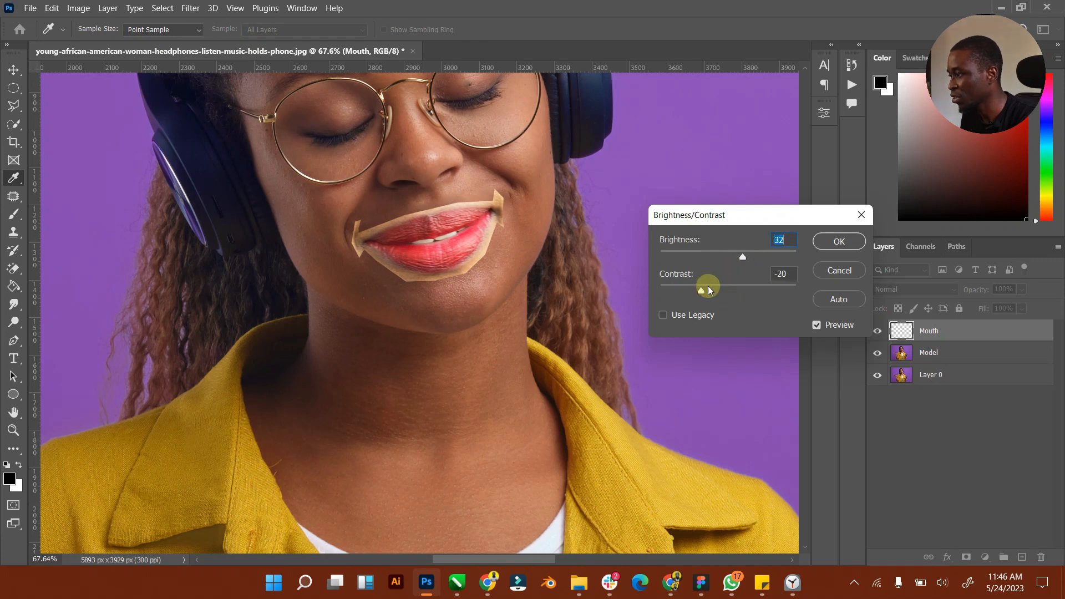
pyautogui.click(838, 241)
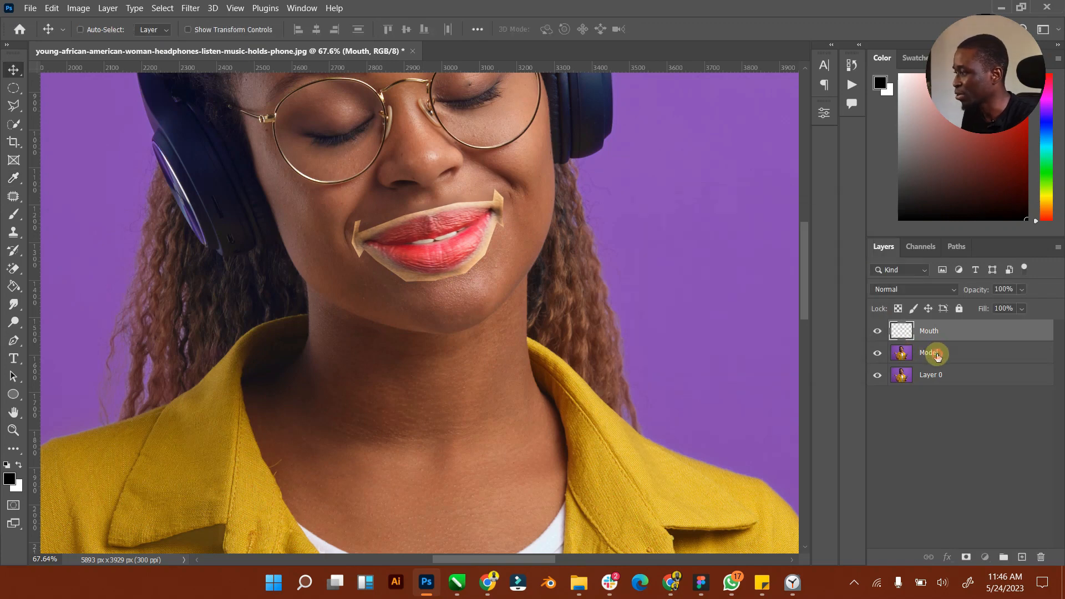
# Step: Auto-blend the adjusted Mouth layer with the Model layer using Stack Images and seamless tones and colors
pyautogui.keyDown('shift'); pyautogui.click(937, 356); pyautogui.keyUp('shift')
pyautogui.click(51, 7)
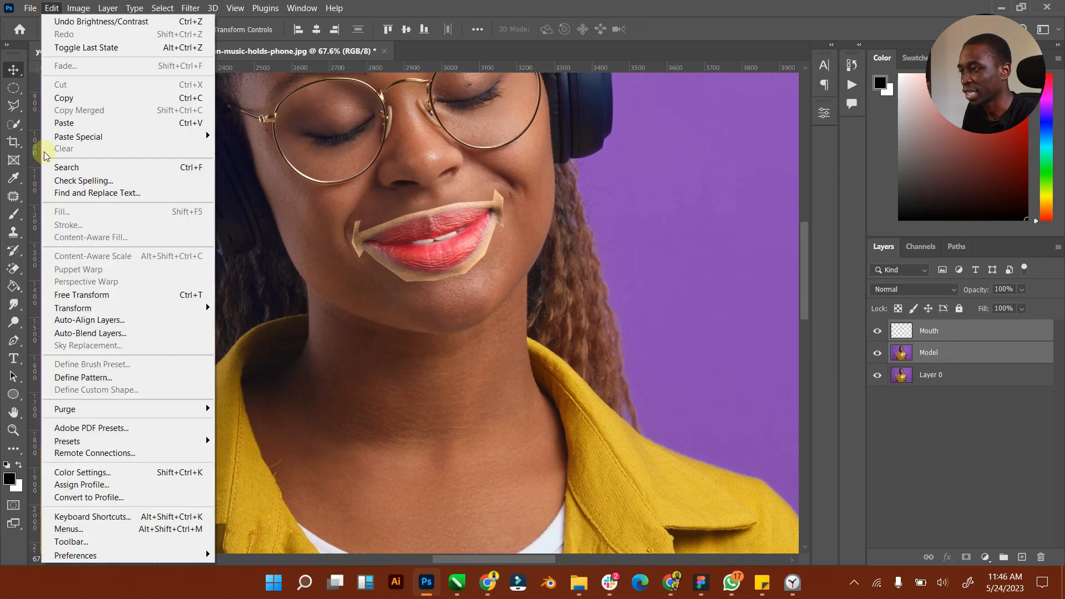
pyautogui.click(102, 326)
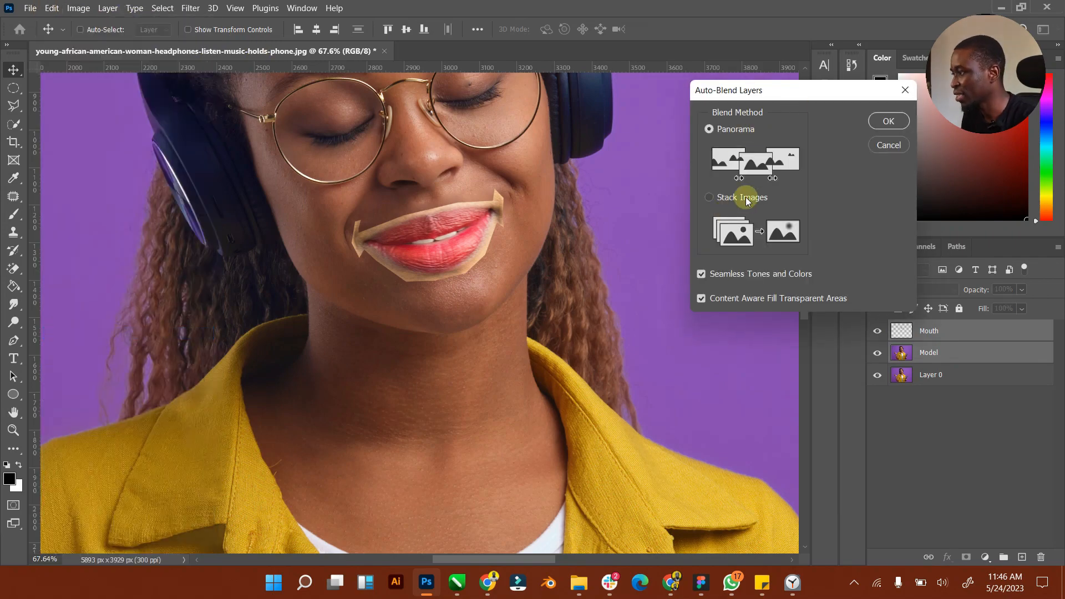
pyautogui.click(889, 121)
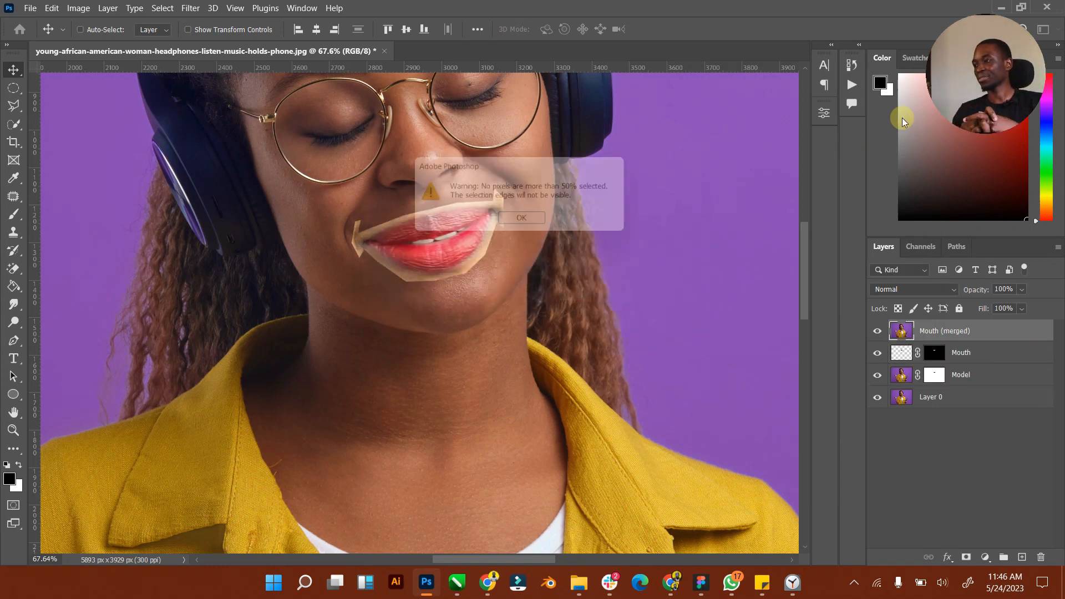
pyautogui.press('Return')
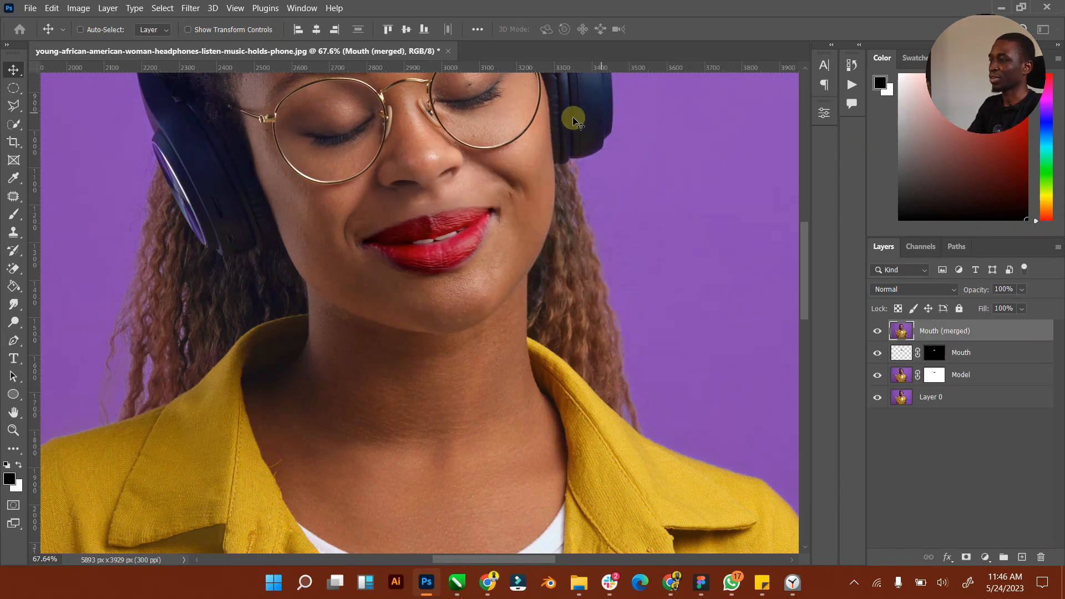
pyautogui.doubleClick(12, 411)
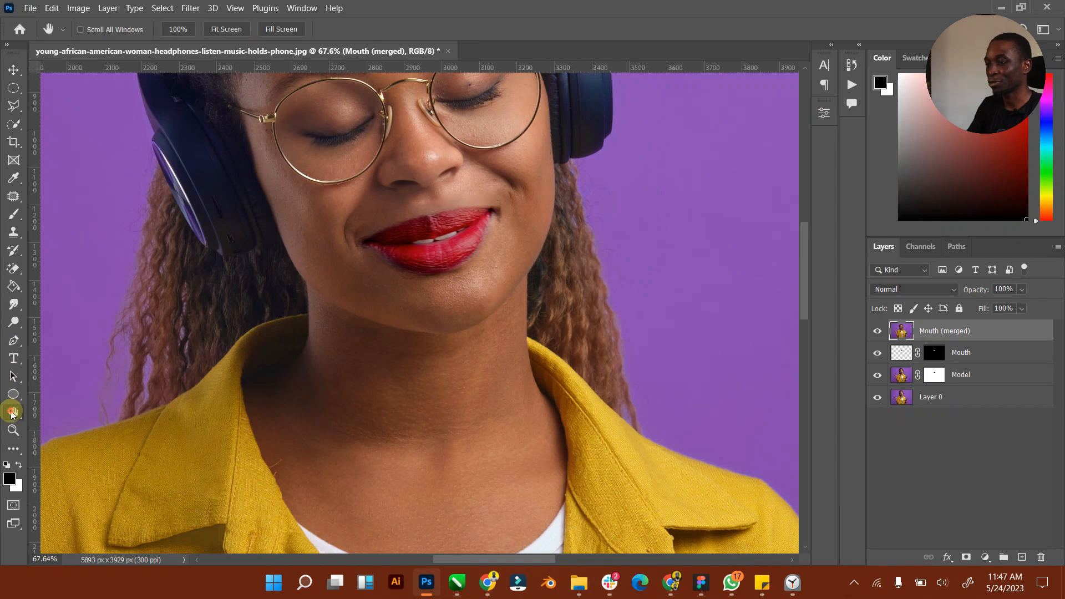